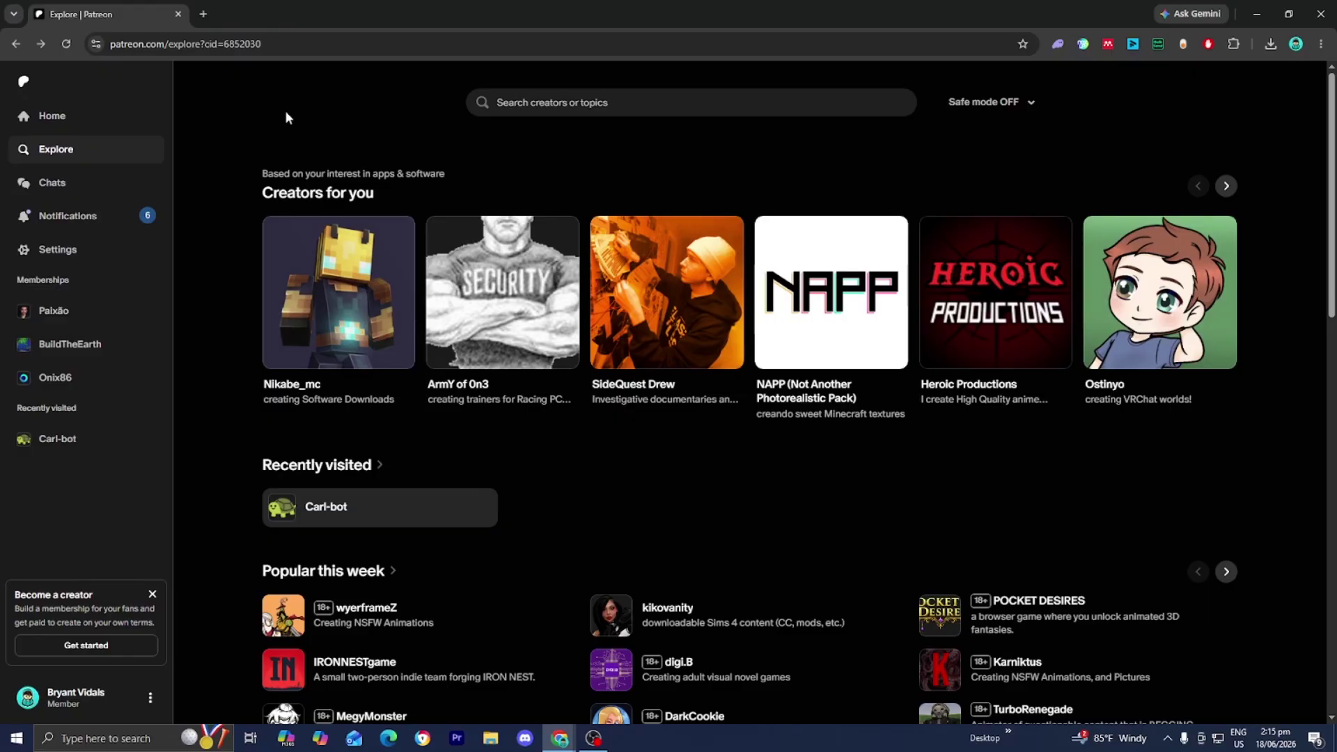
Start creating a creator page from the member account and accept the prefilled page name and URL.
{"action": "left_click", "coordinate": [105, 115]}
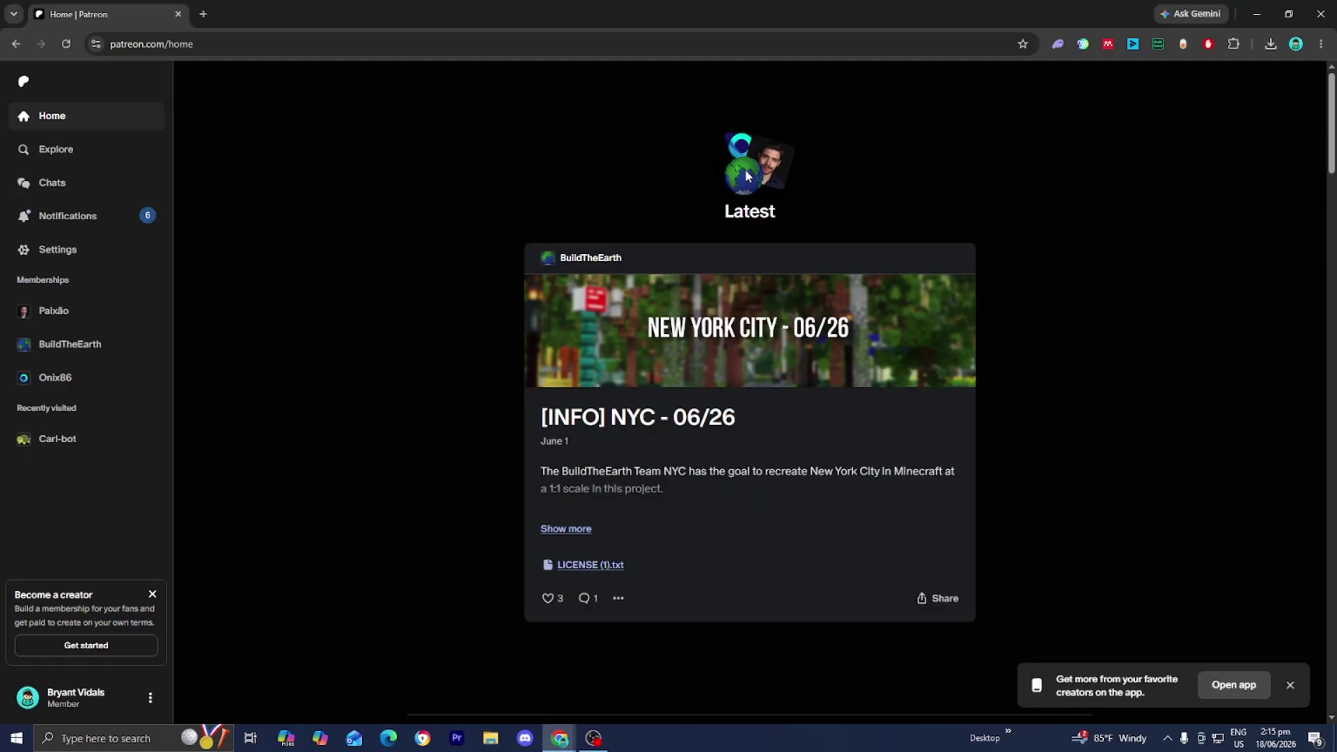
{"action": "left_click", "coordinate": [59, 694]}
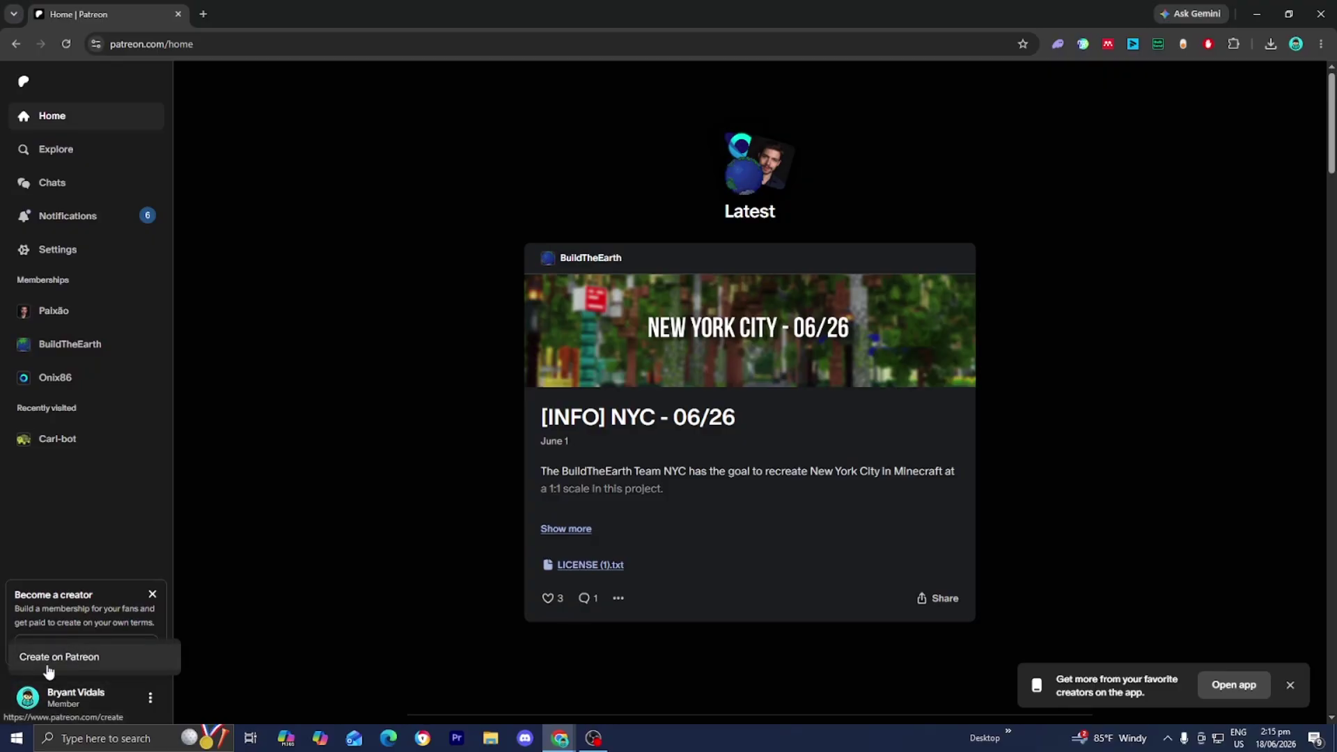
{"action": "left_click", "coordinate": [49, 667]}
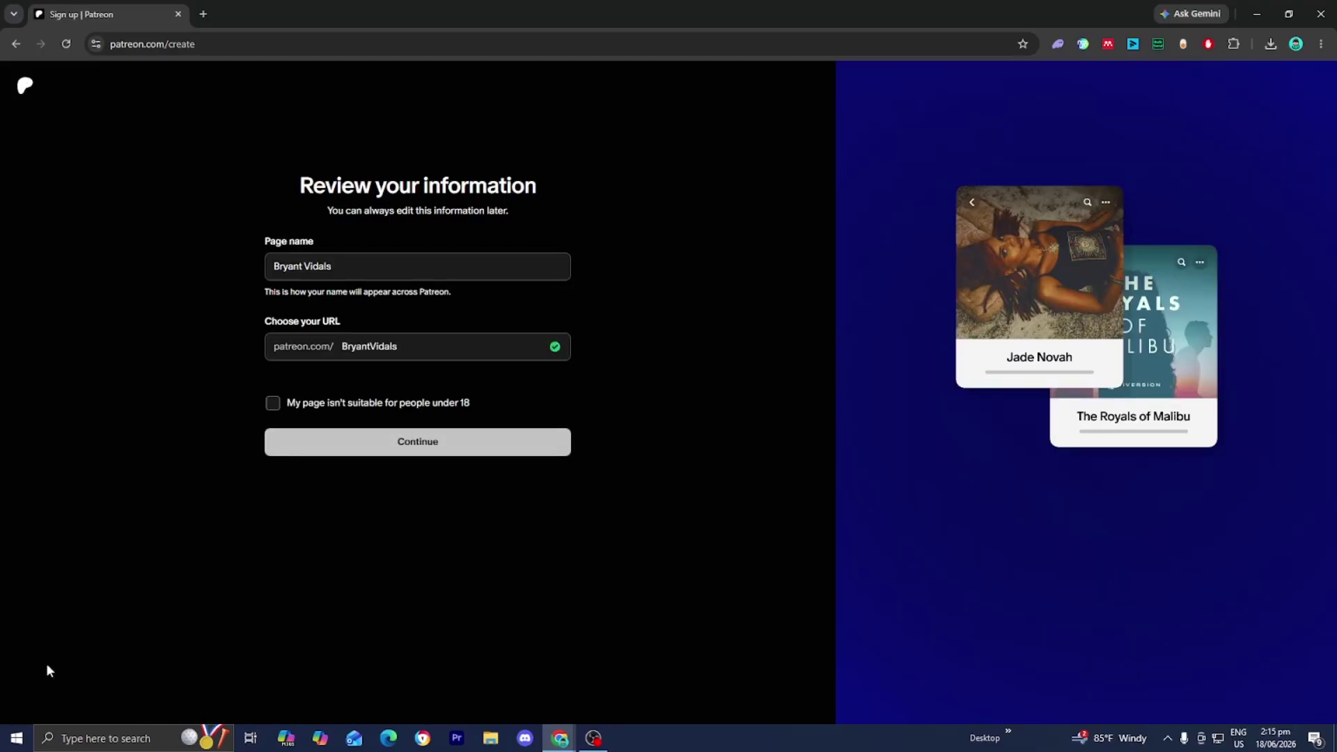
{"action": "left_click", "coordinate": [347, 266]}
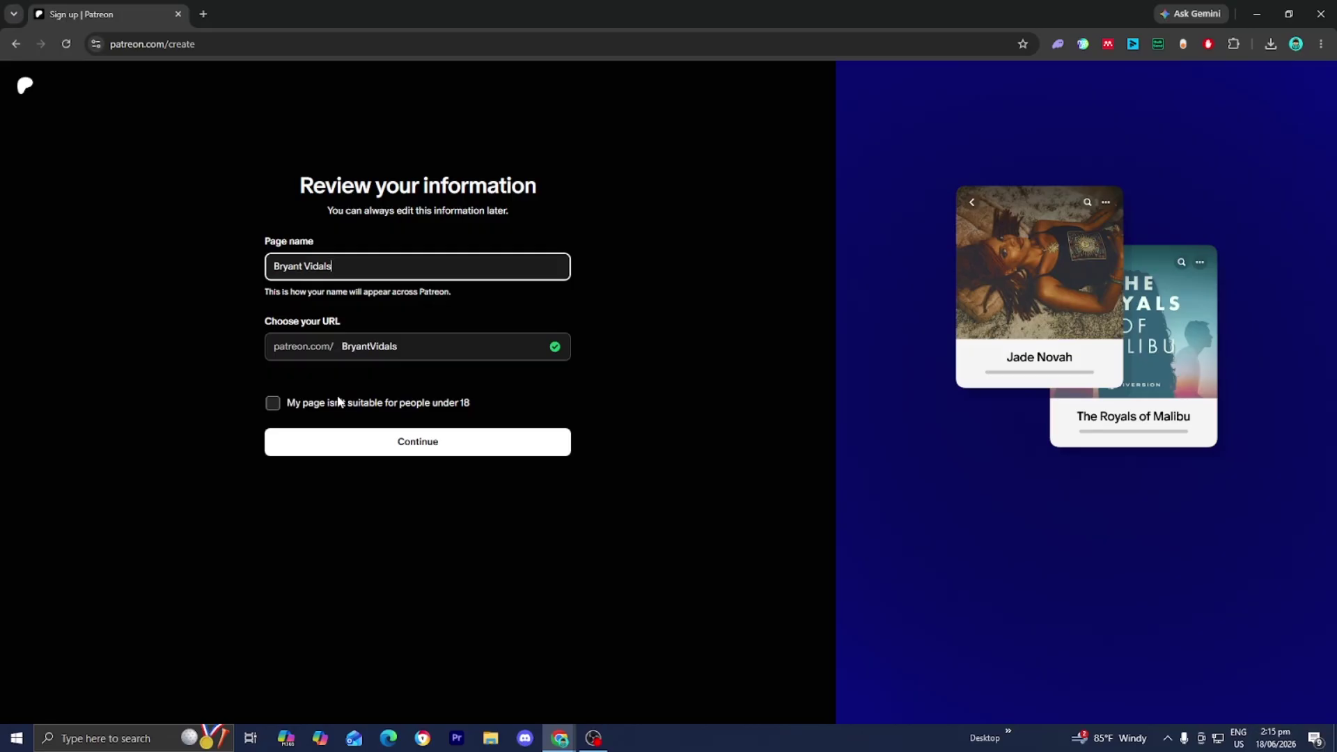
{"action": "left_click", "coordinate": [366, 442]}
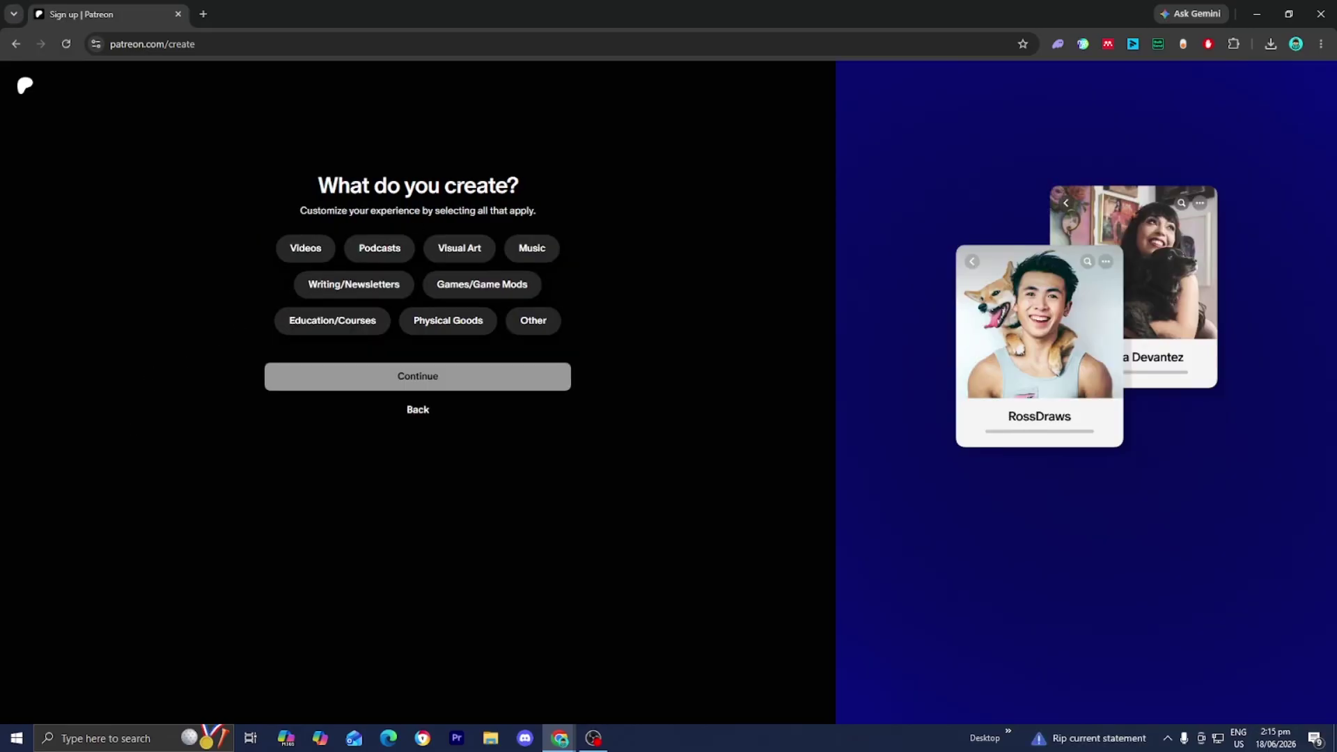
Choose Videos as the type of content created and skip connecting social accounts.
{"action": "left_click", "coordinate": [295, 255]}
{"action": "left_click", "coordinate": [501, 377]}
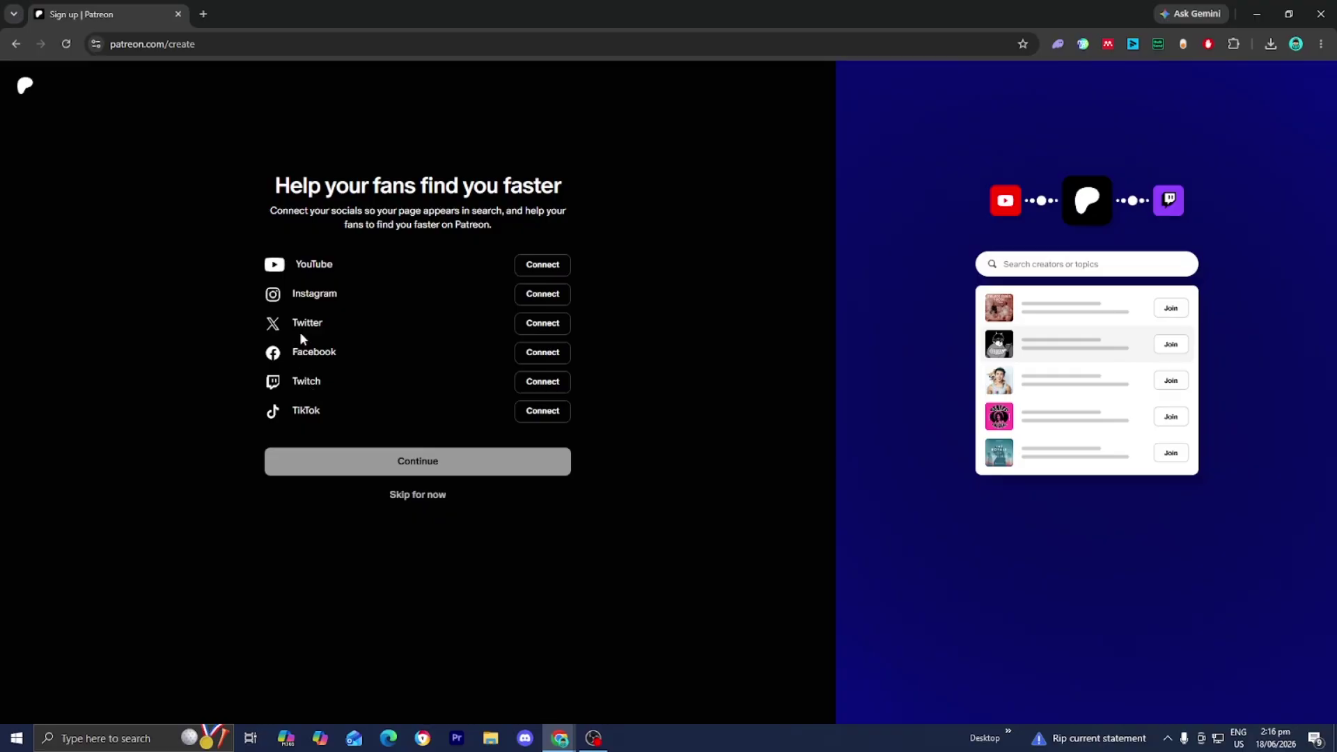
{"action": "left_click", "coordinate": [446, 496]}
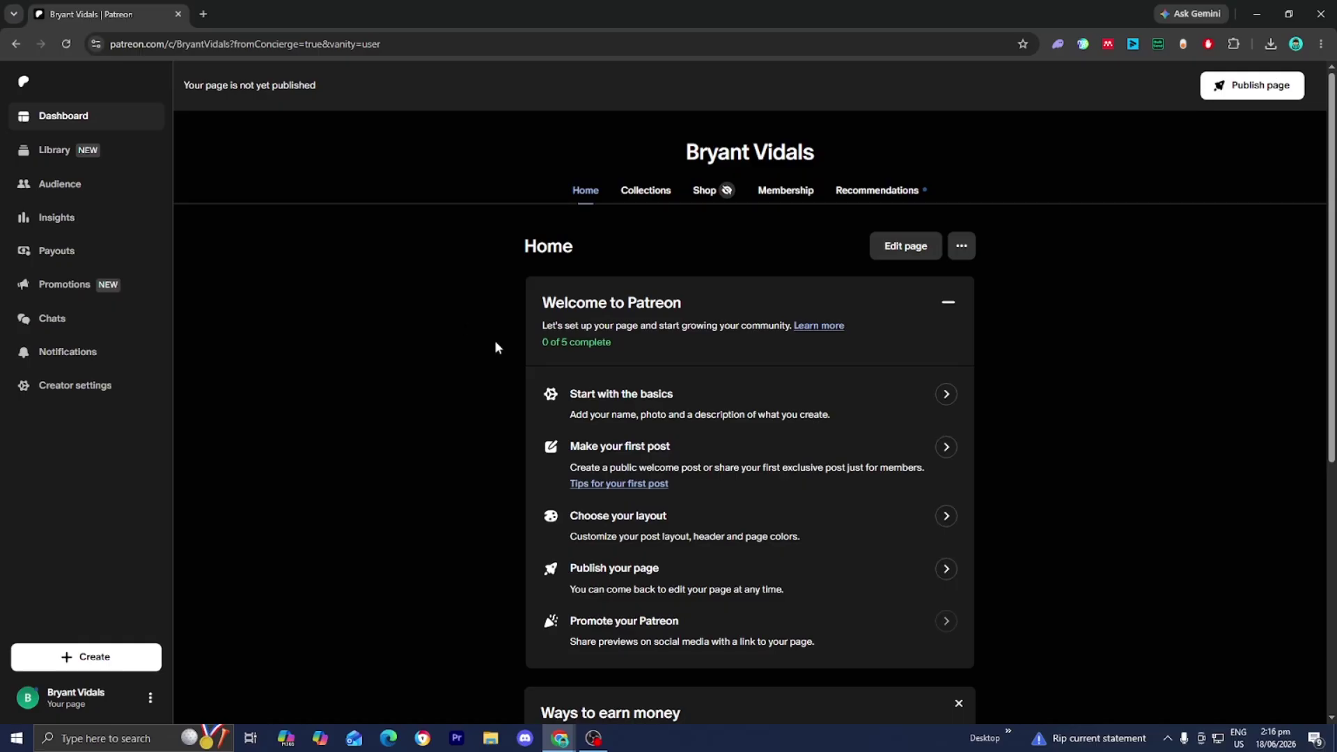
Review the Start with the basics form for the page photo, name, URL and description, and leave it without saving.
{"action": "scroll", "coordinate": [495, 348], "scroll_direction": "down", "scroll_amount": 1}
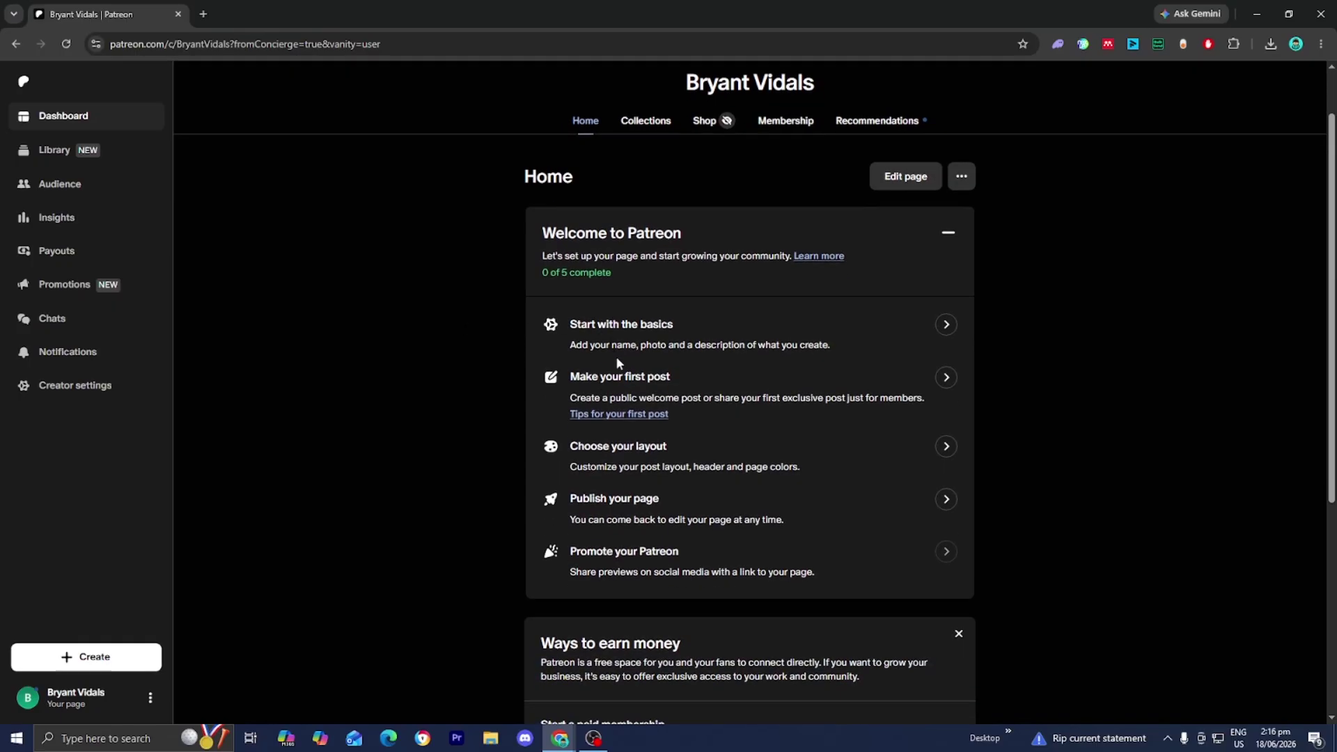
{"action": "left_click", "coordinate": [948, 327]}
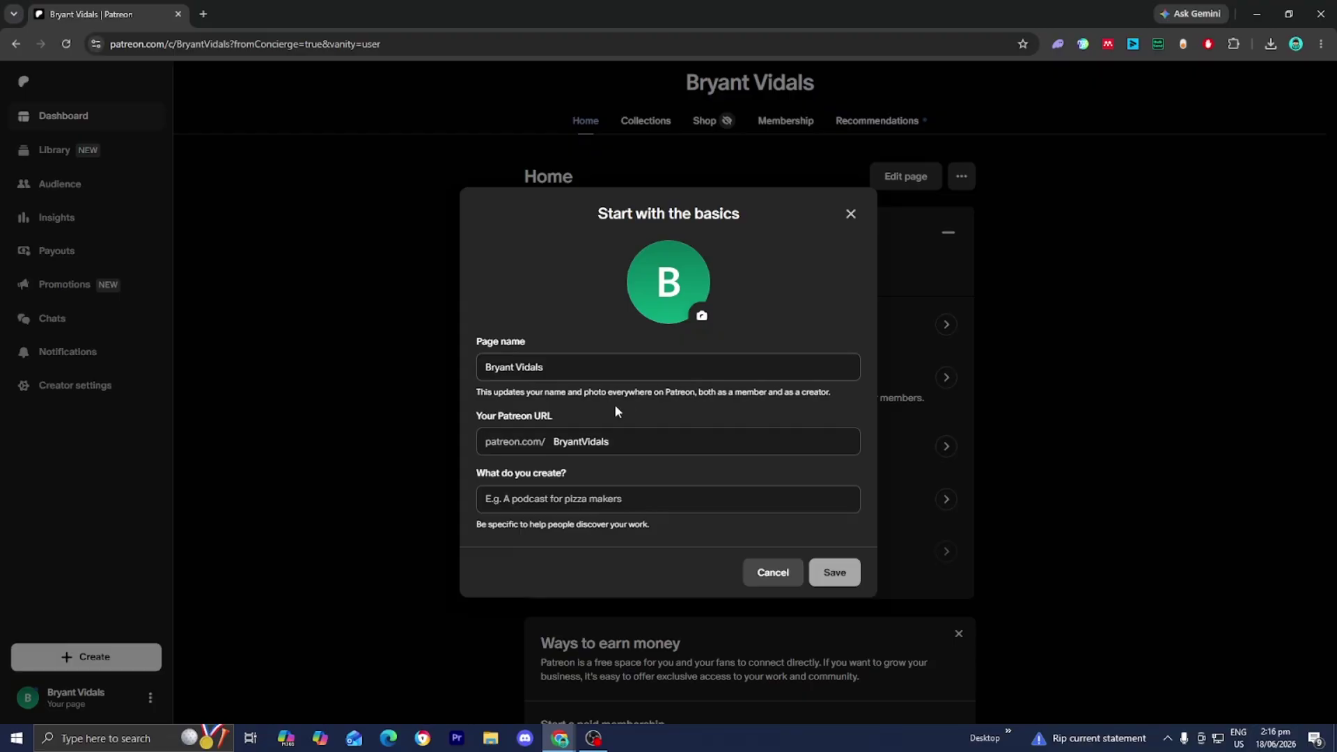
{"action": "mouse_move", "coordinate": [665, 318]}
{"action": "left_click", "coordinate": [787, 574]}
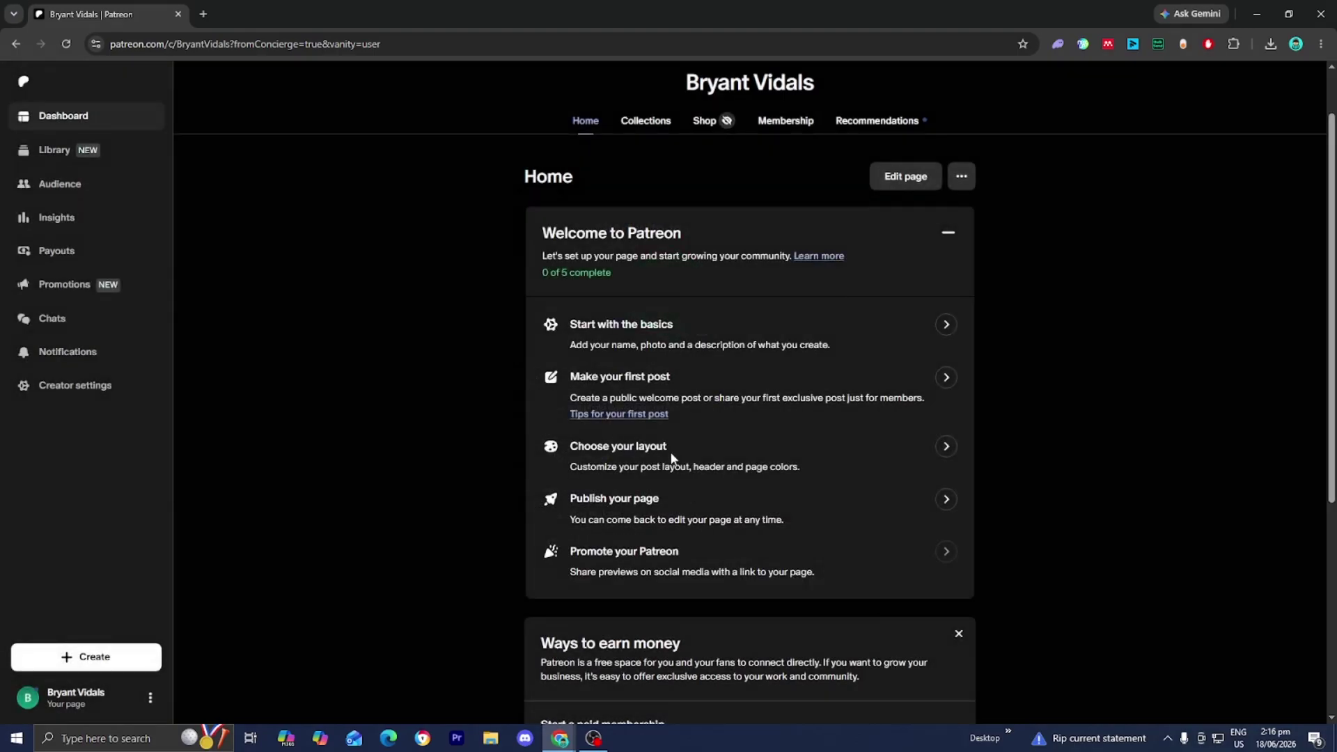
Create the first post with the title "Test" and the body text "test pls sub to howtonow".
{"action": "left_click", "coordinate": [947, 380]}
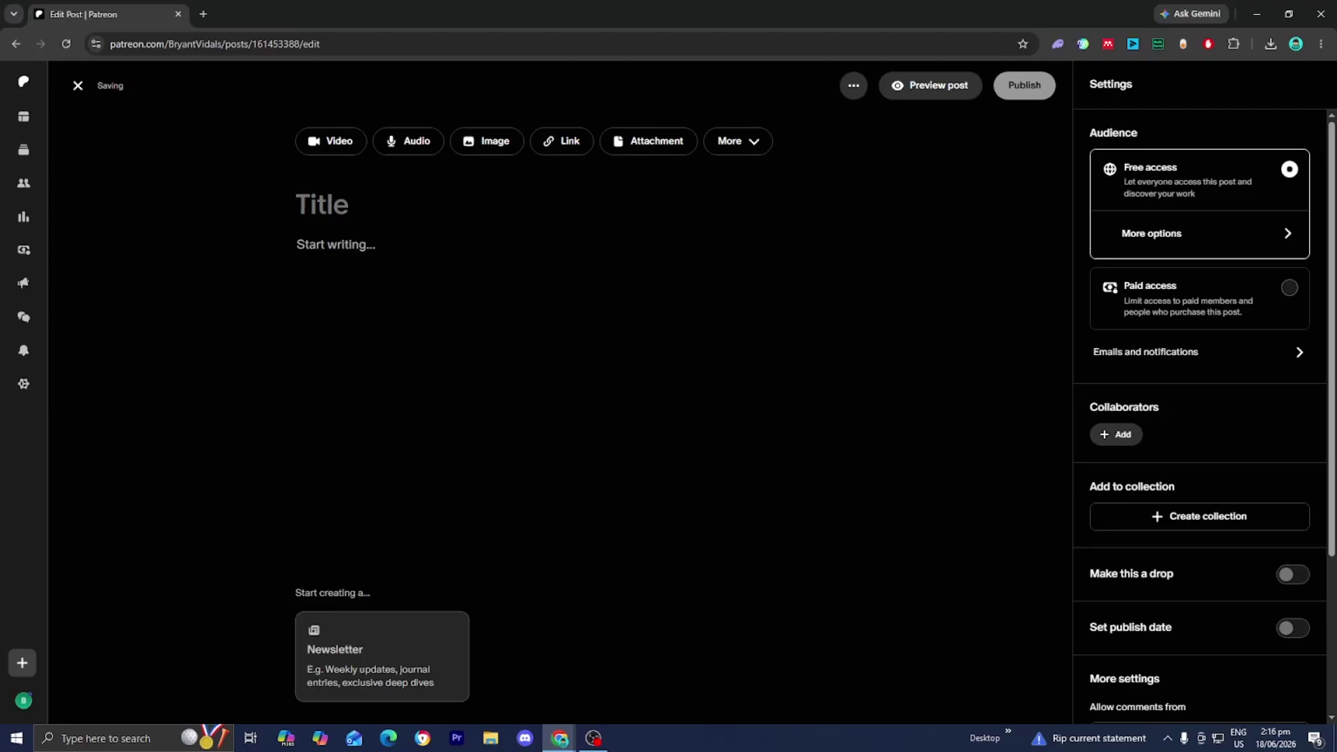
{"action": "type", "text": "Test"}
{"action": "left_click", "coordinate": [296, 244]}
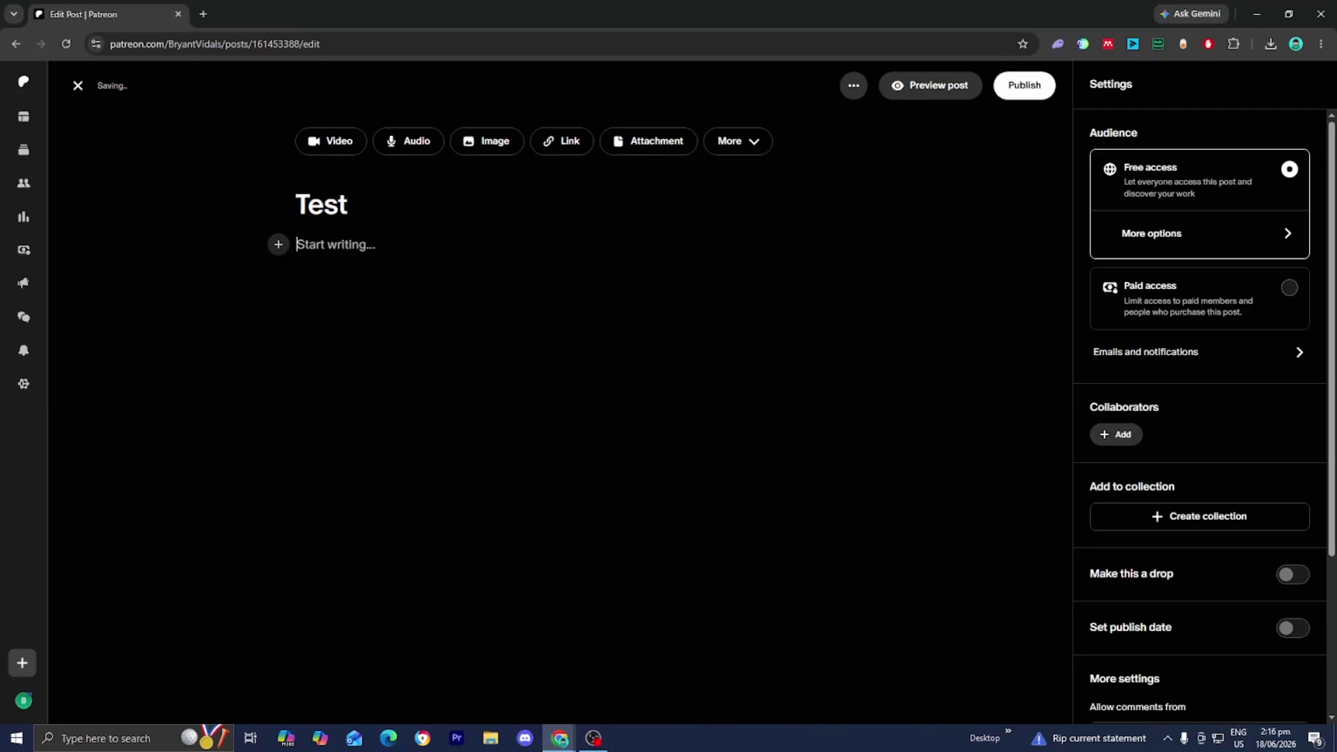
{"action": "type", "text": "test pls sub to howtonow"}
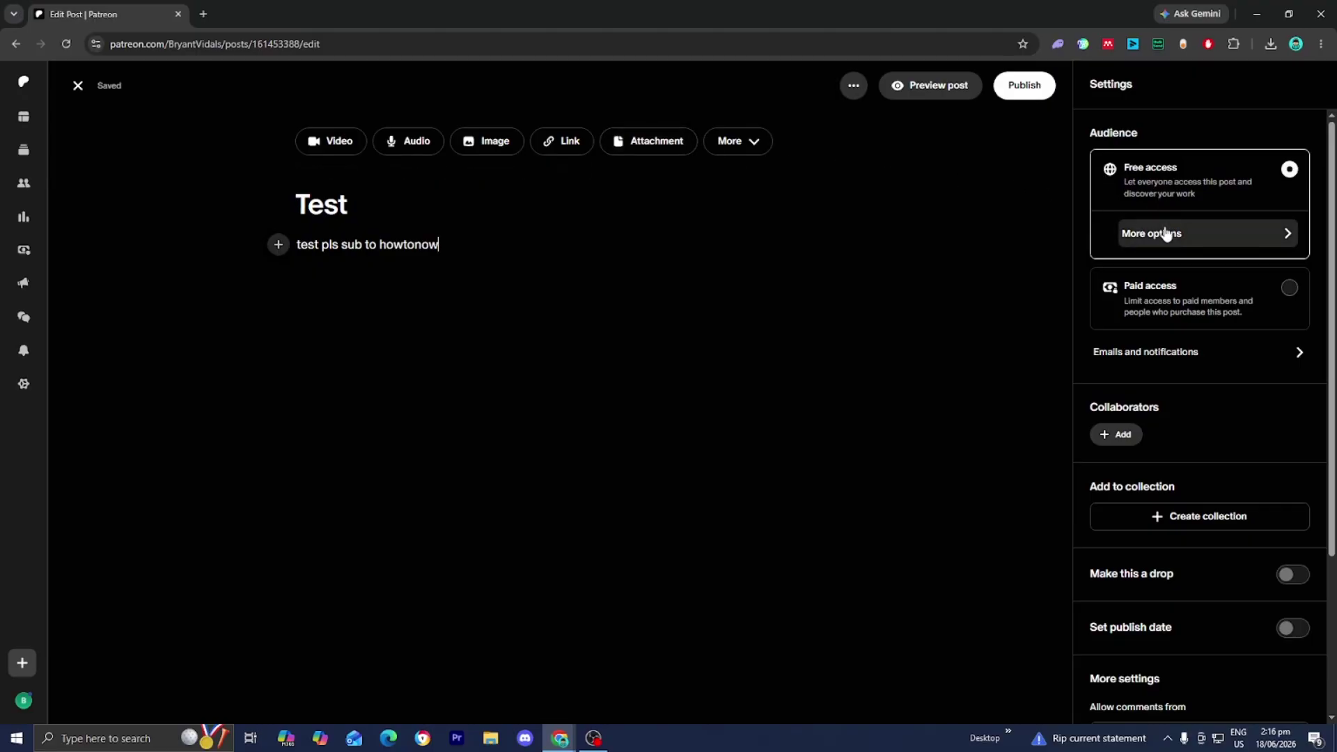
Try Paid access as the post's audience, checking its additional options, and switch back to Free access.
{"action": "left_click", "coordinate": [1173, 285]}
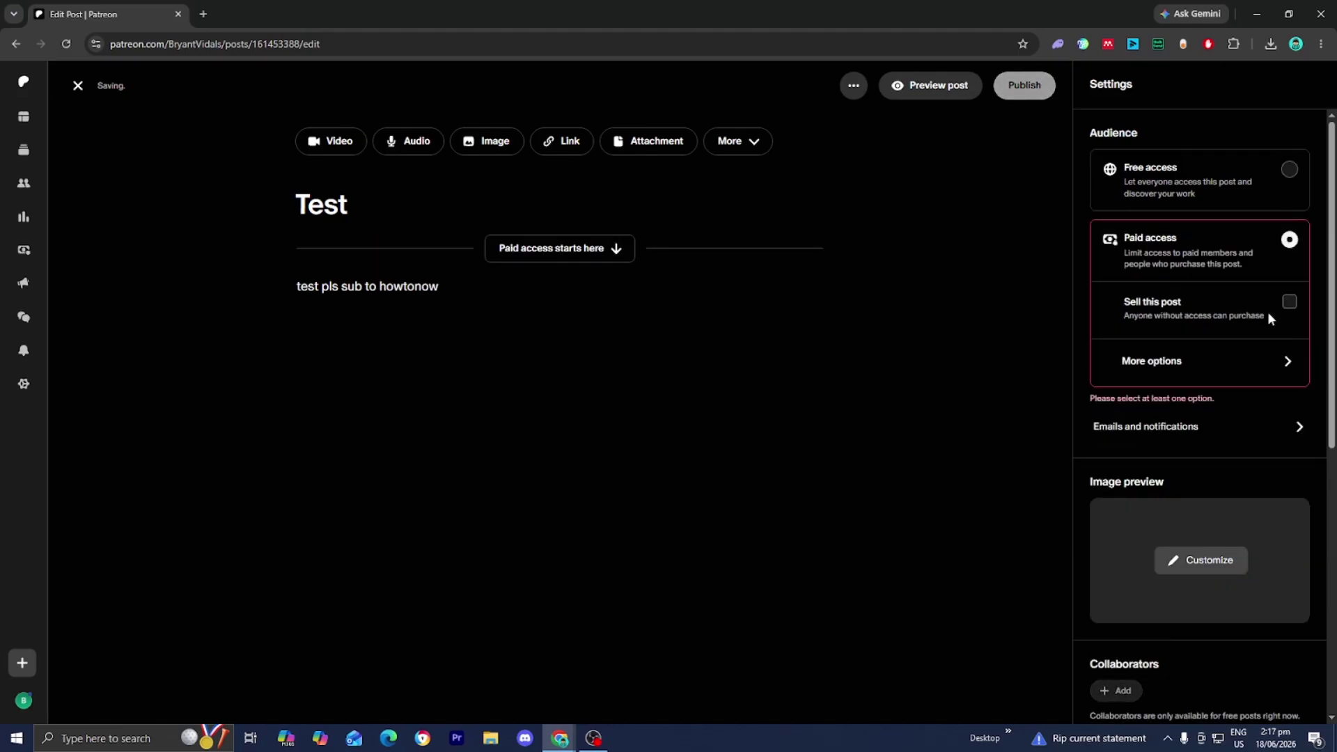
{"action": "left_click", "coordinate": [1275, 357]}
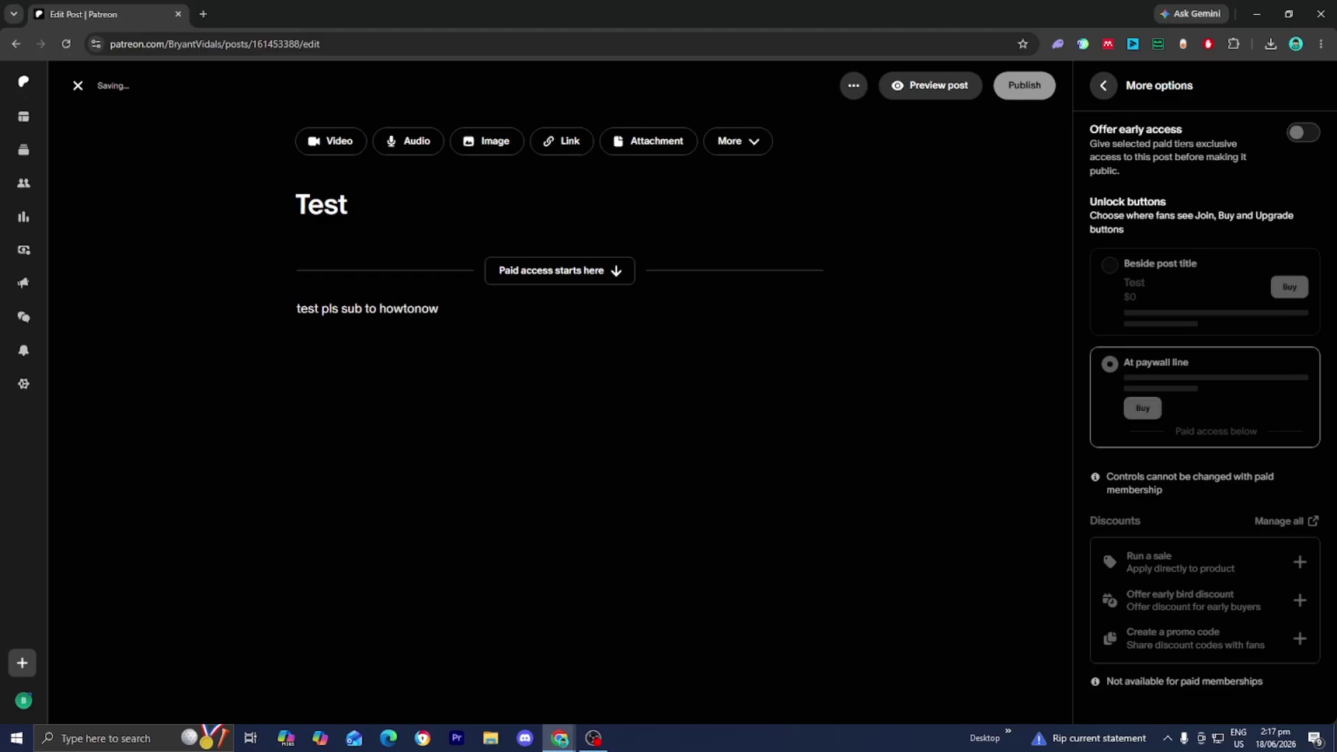
{"action": "left_click", "coordinate": [1103, 85]}
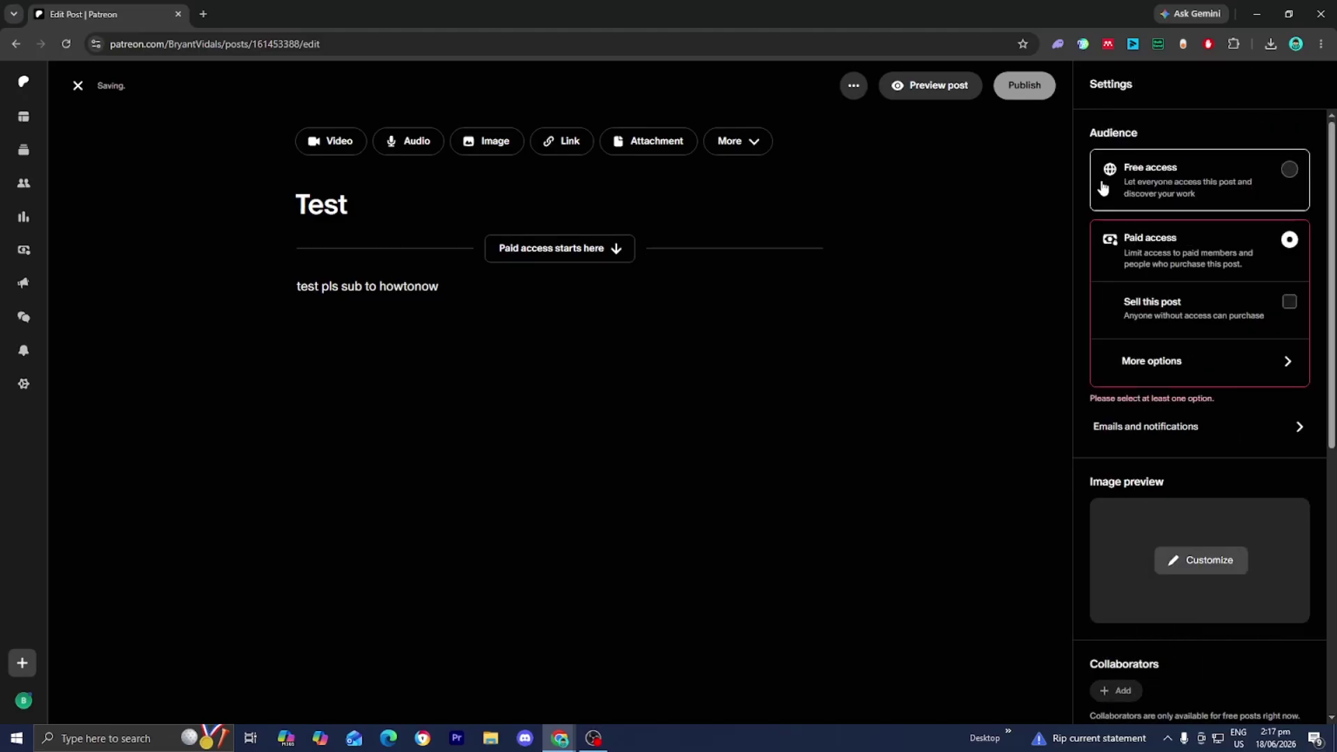
{"action": "left_click", "coordinate": [1179, 196]}
Preview the free-access post and publish it, closing the sharing dialog.
{"action": "scroll", "coordinate": [1188, 334], "scroll_direction": "down", "scroll_amount": 1}
{"action": "scroll", "coordinate": [1188, 333], "scroll_direction": "down", "scroll_amount": 3}
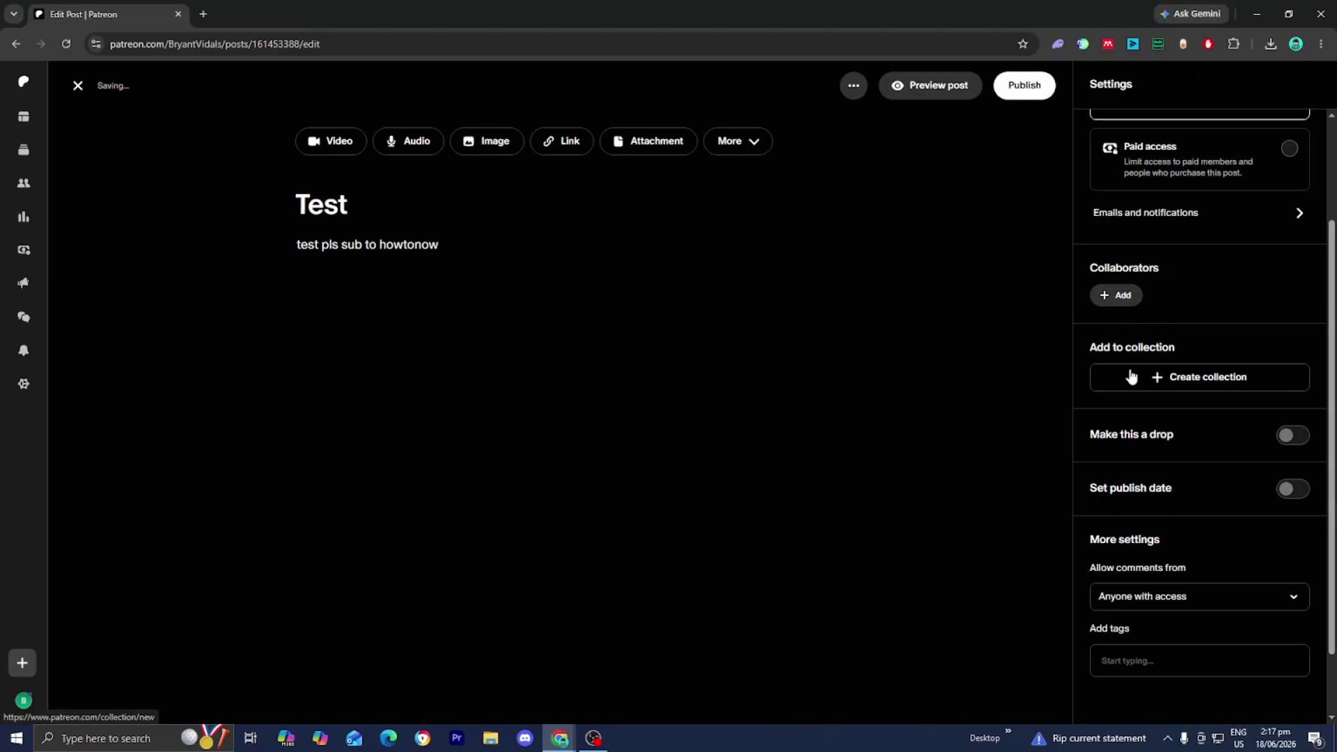
{"action": "scroll", "coordinate": [1128, 379], "scroll_direction": "down", "scroll_amount": 2}
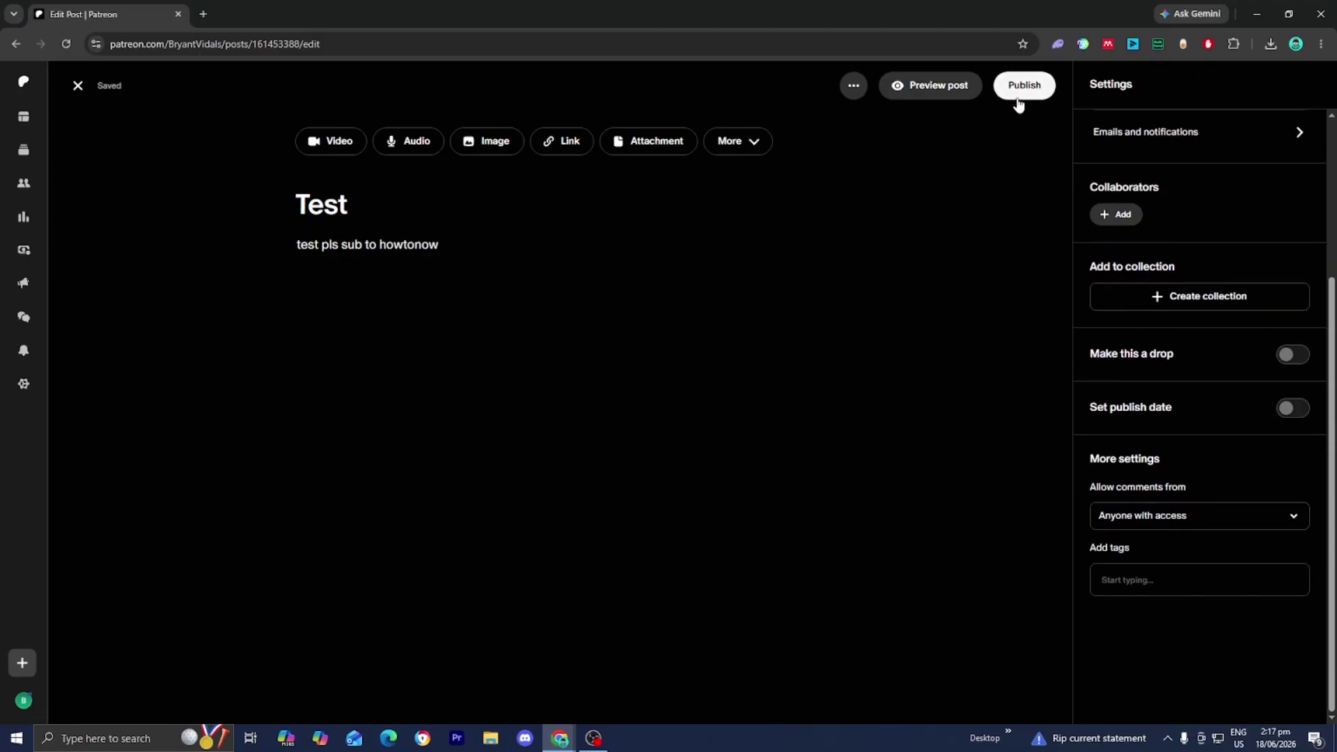
{"action": "left_click", "coordinate": [954, 86]}
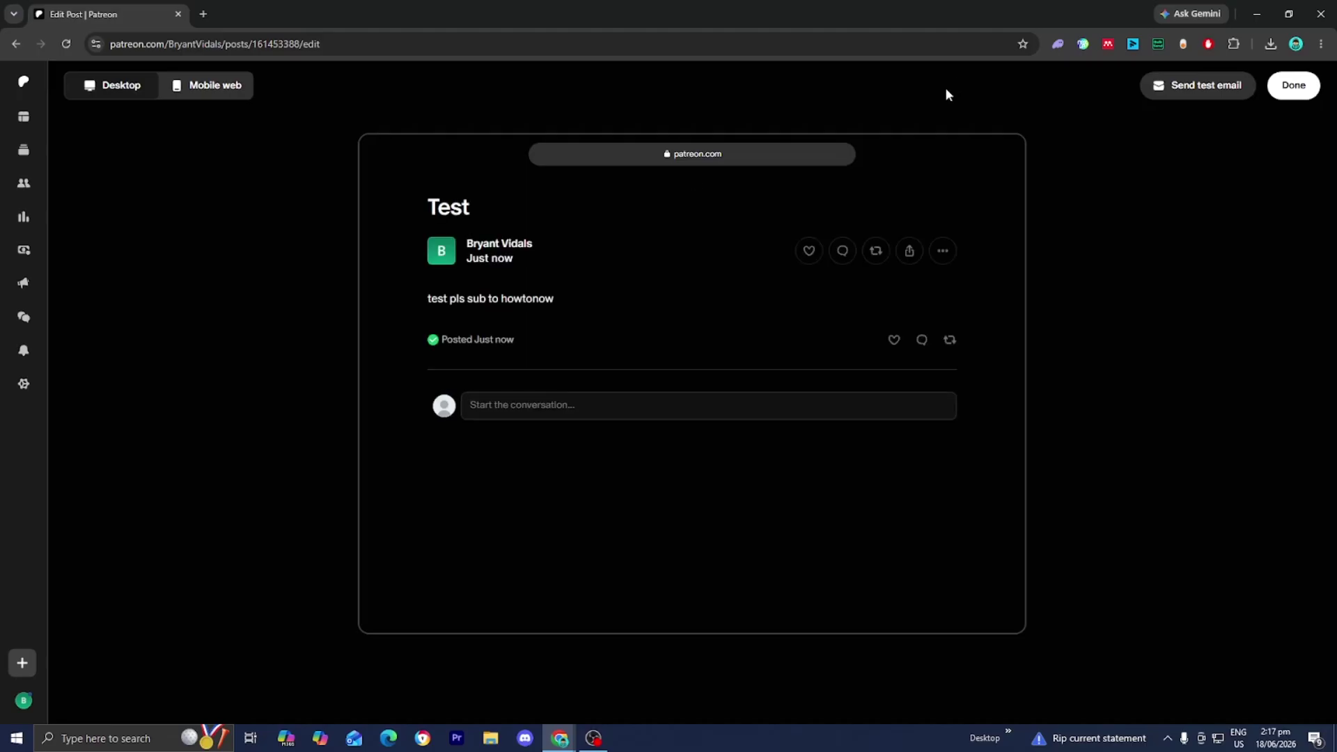
{"action": "left_click", "coordinate": [1293, 85]}
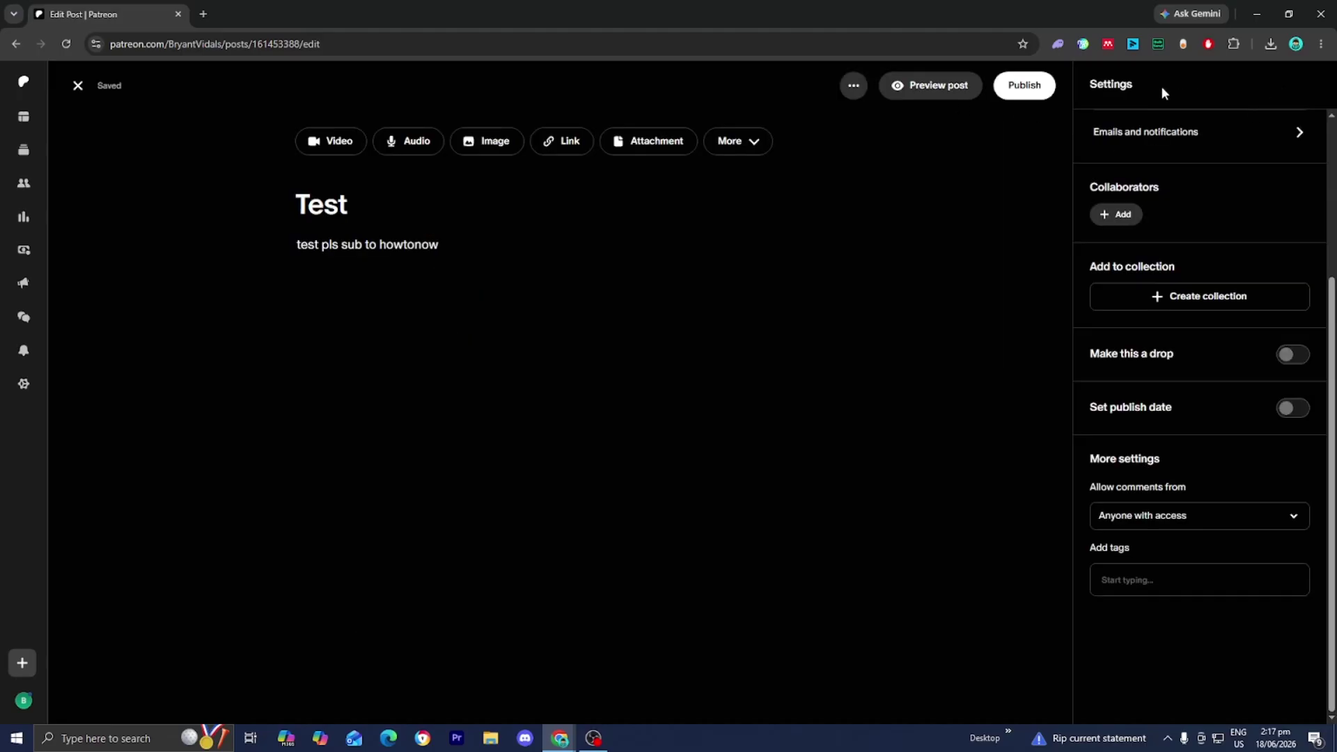
{"action": "left_click", "coordinate": [1027, 86]}
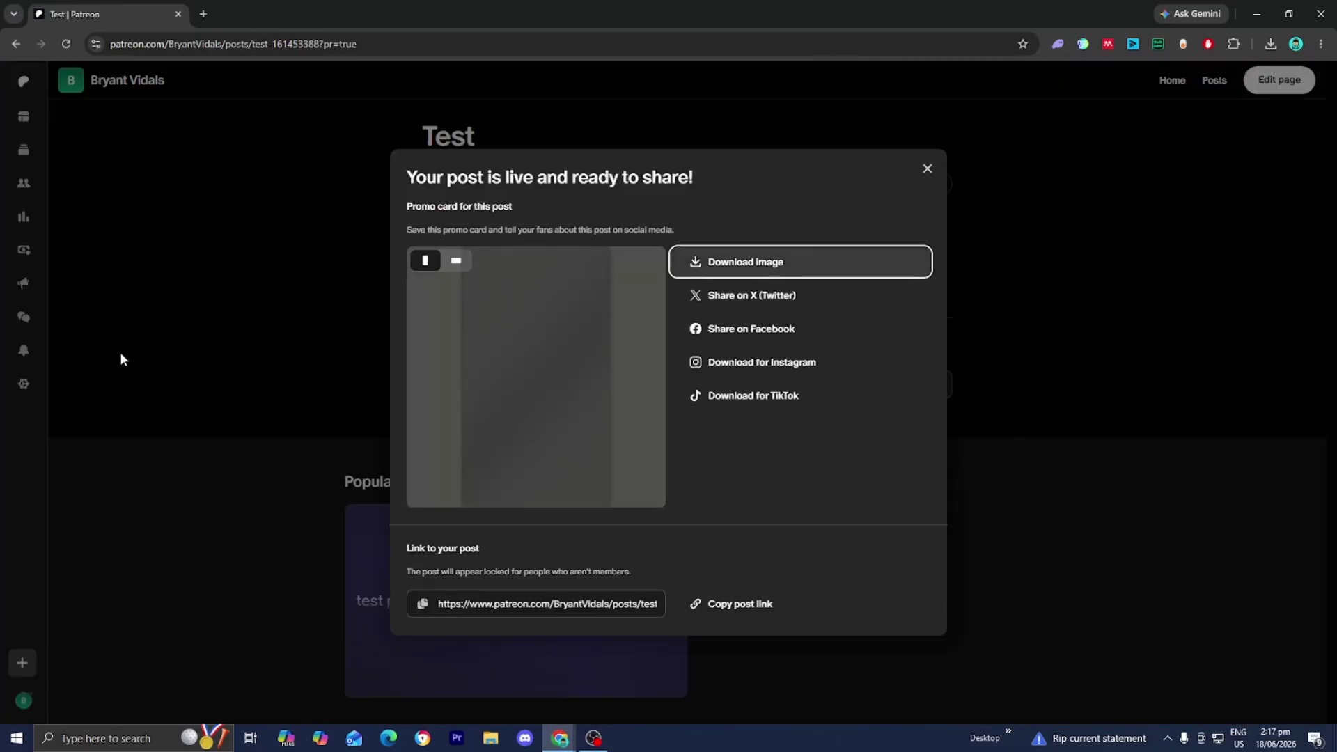
{"action": "left_click", "coordinate": [927, 168]}
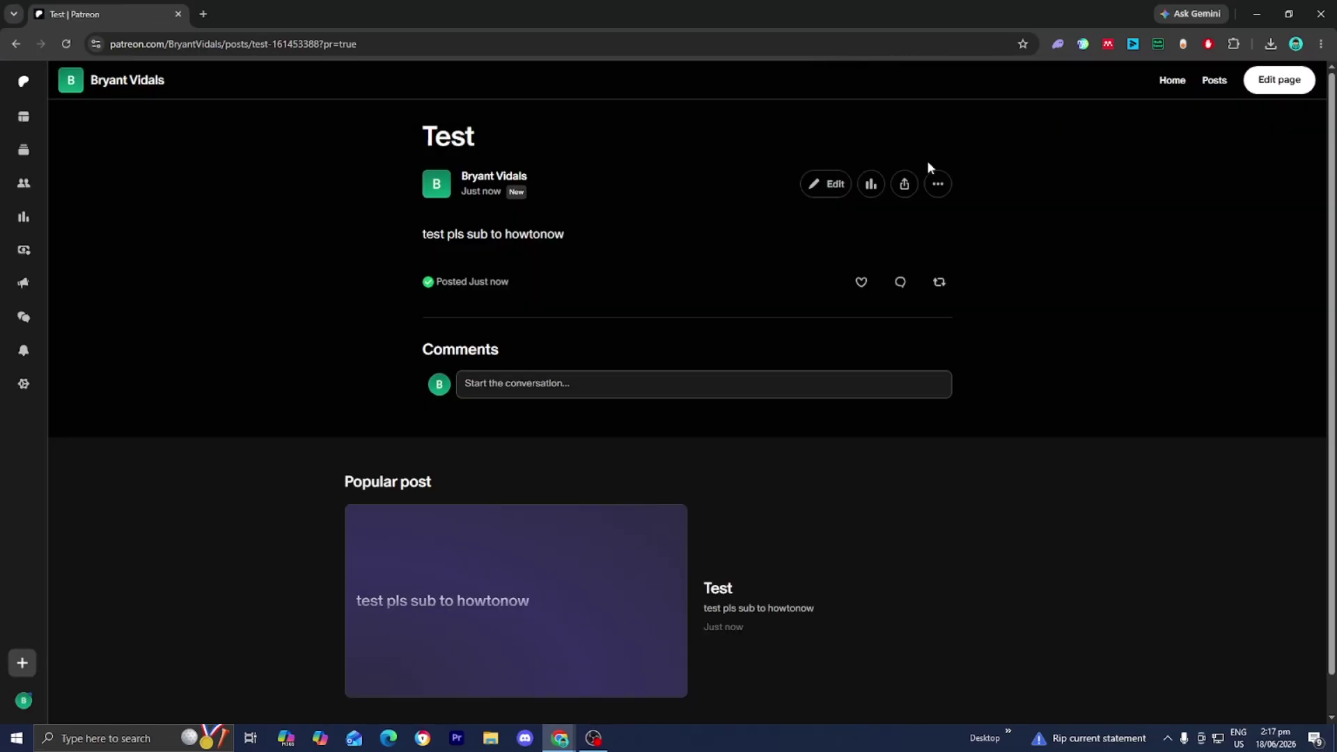
From the creator dashboard, start a paid membership and complete the two-step introduction to reach the new tier form.
{"action": "left_click", "coordinate": [23, 119]}
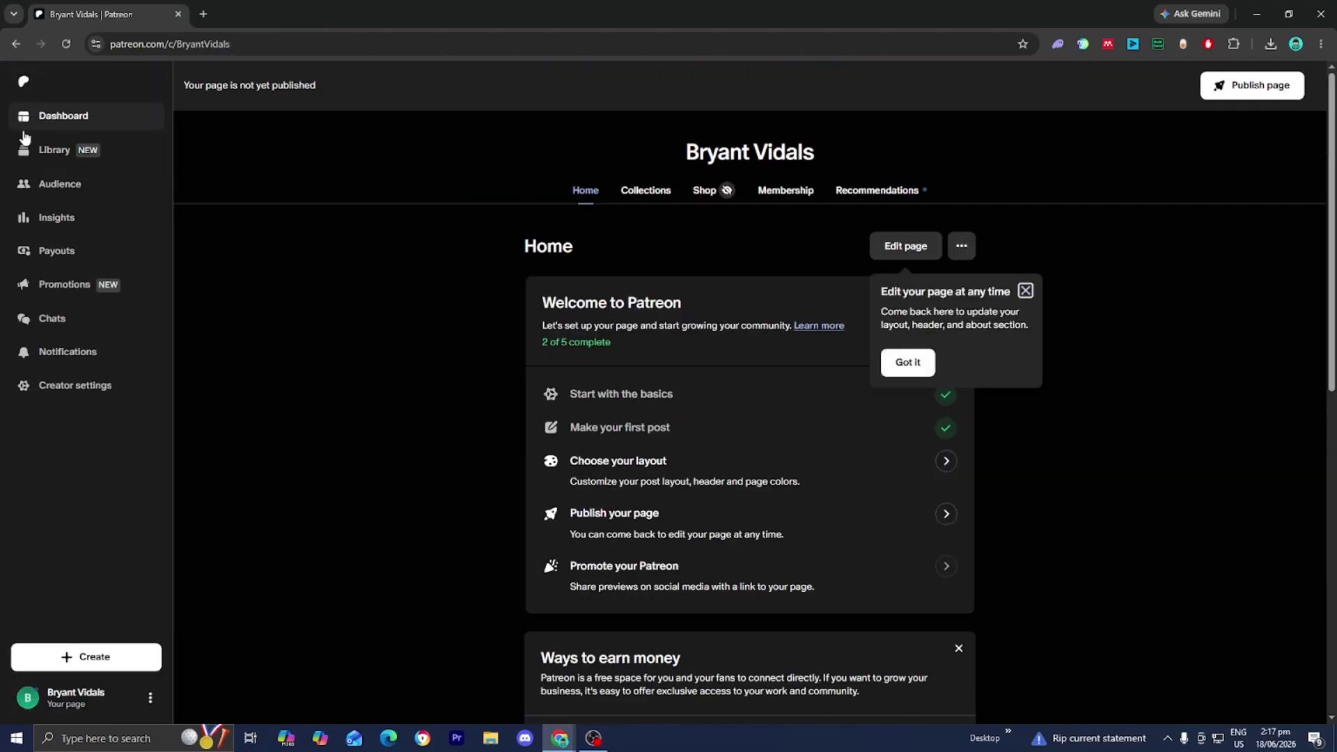
{"action": "left_click", "coordinate": [1027, 290]}
{"action": "scroll", "coordinate": [1029, 293], "scroll_direction": "down", "scroll_amount": 1}
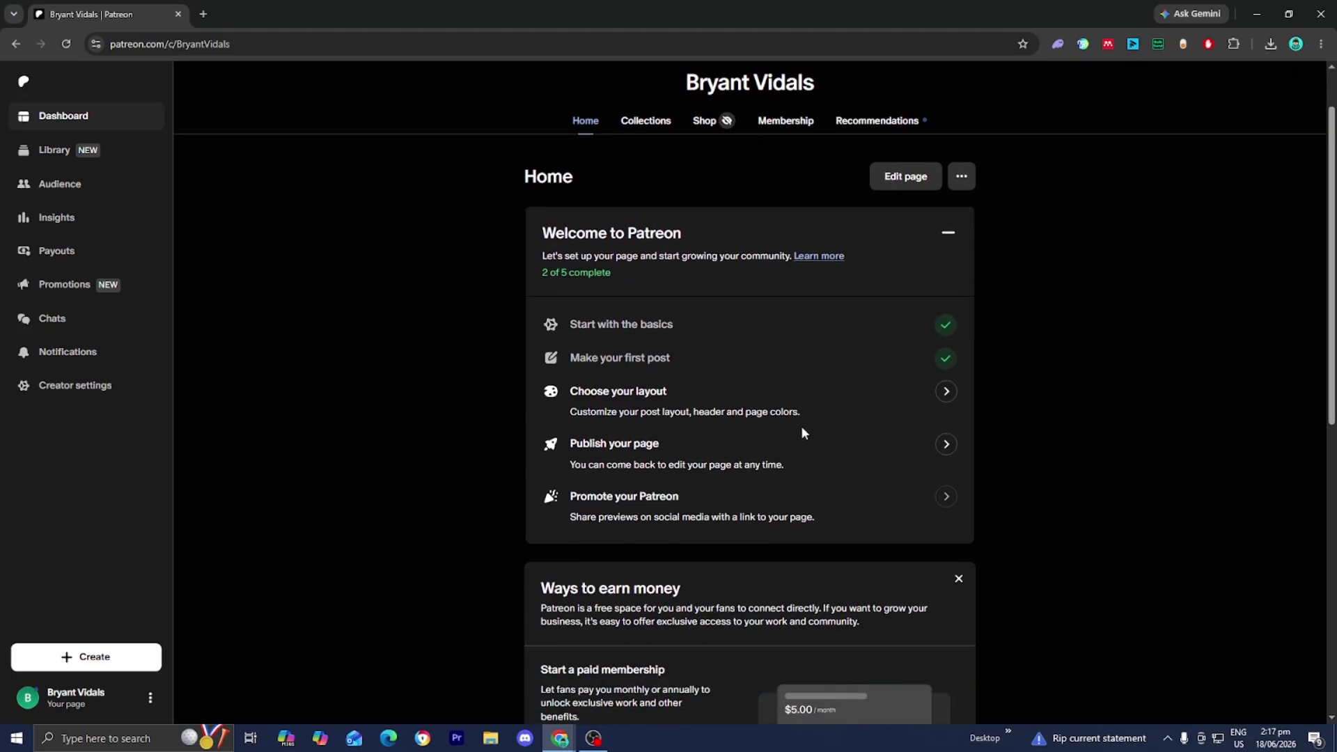
{"action": "scroll", "coordinate": [947, 398], "scroll_direction": "down", "scroll_amount": 4}
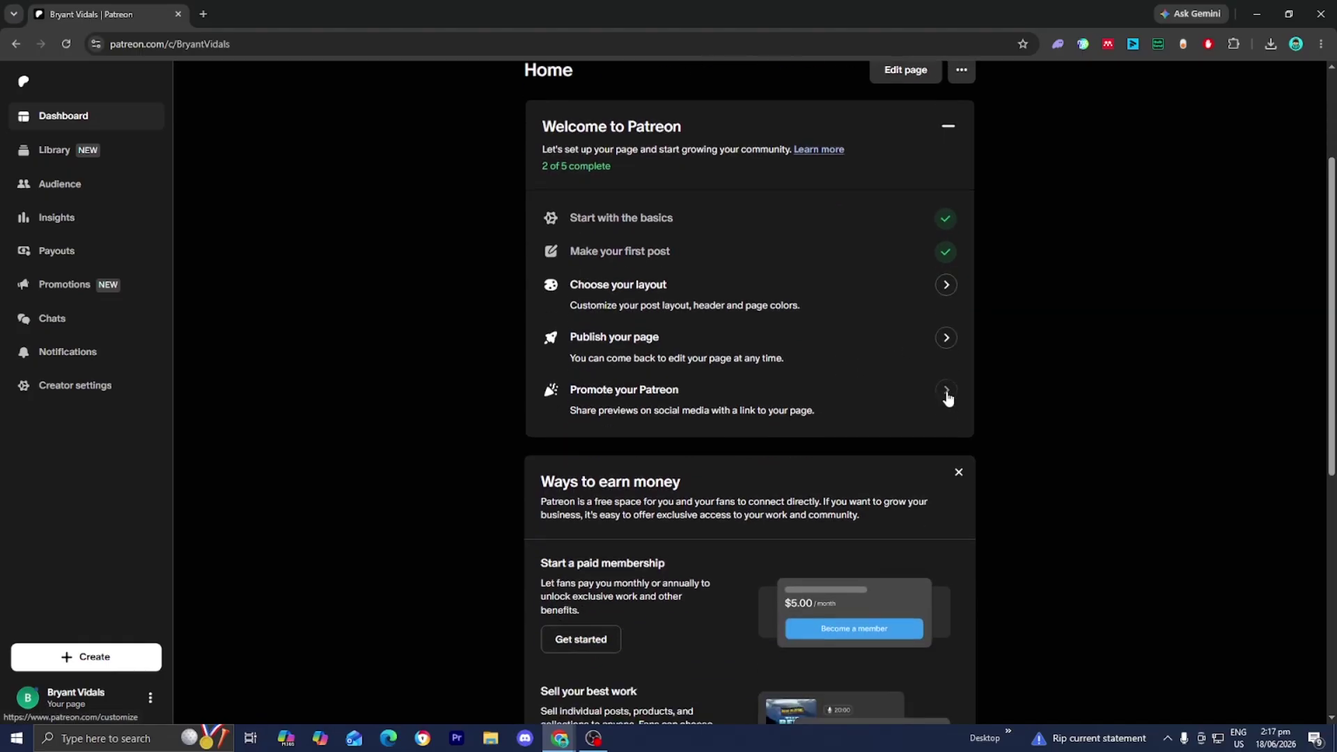
{"action": "scroll", "coordinate": [947, 399], "scroll_direction": "down", "scroll_amount": 1}
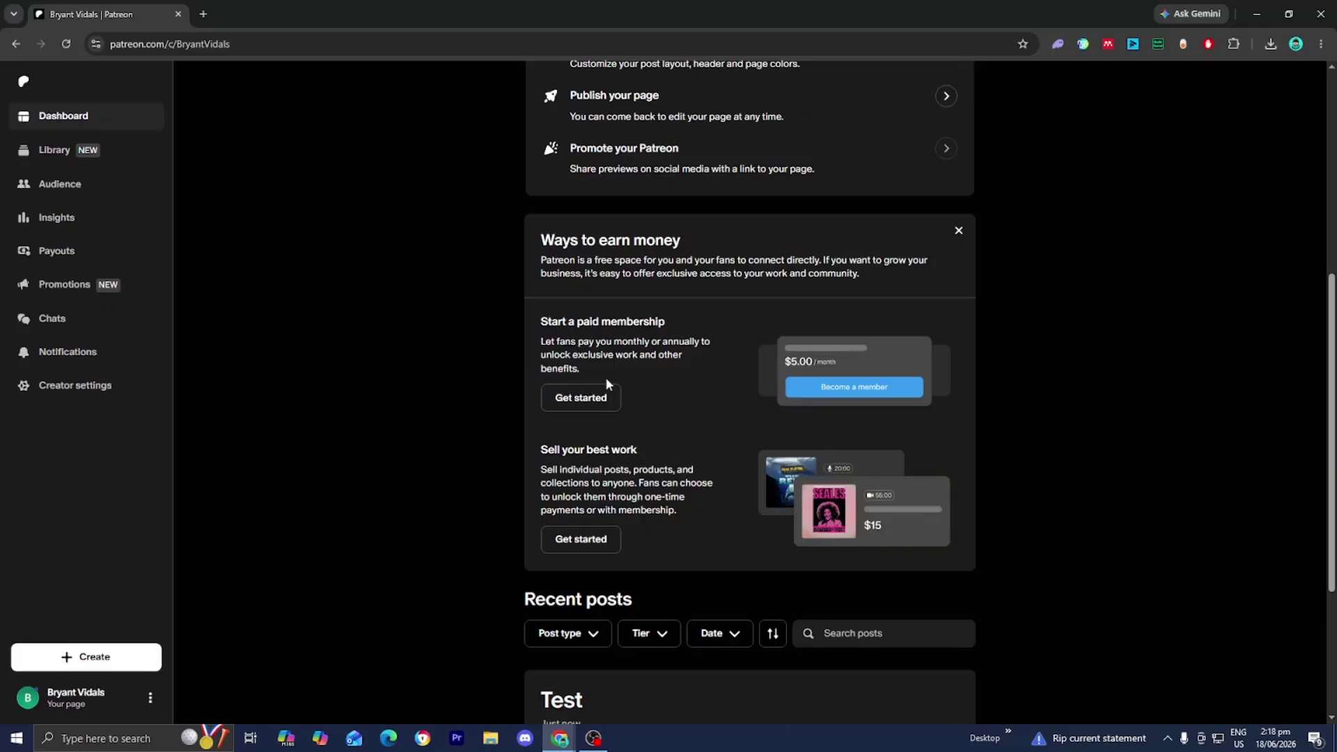
{"action": "left_click", "coordinate": [595, 397]}
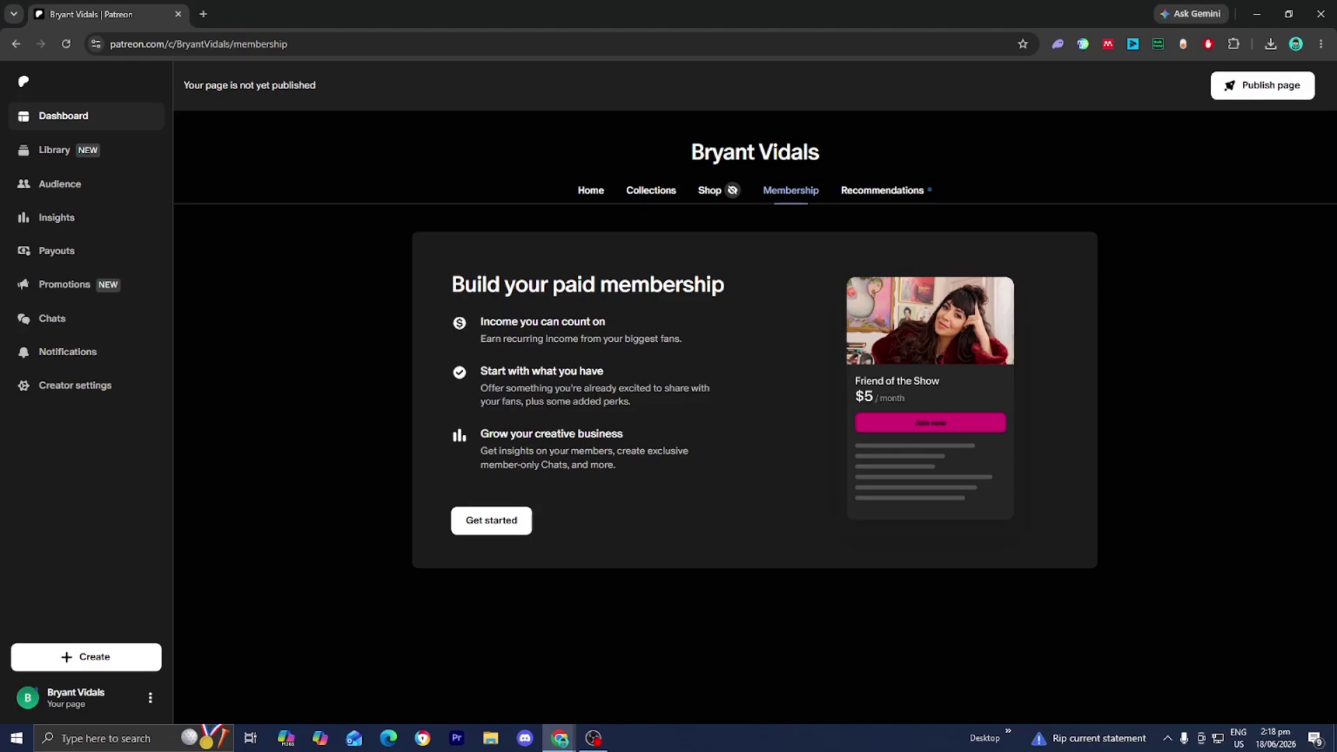
{"action": "left_click", "coordinate": [505, 529]}
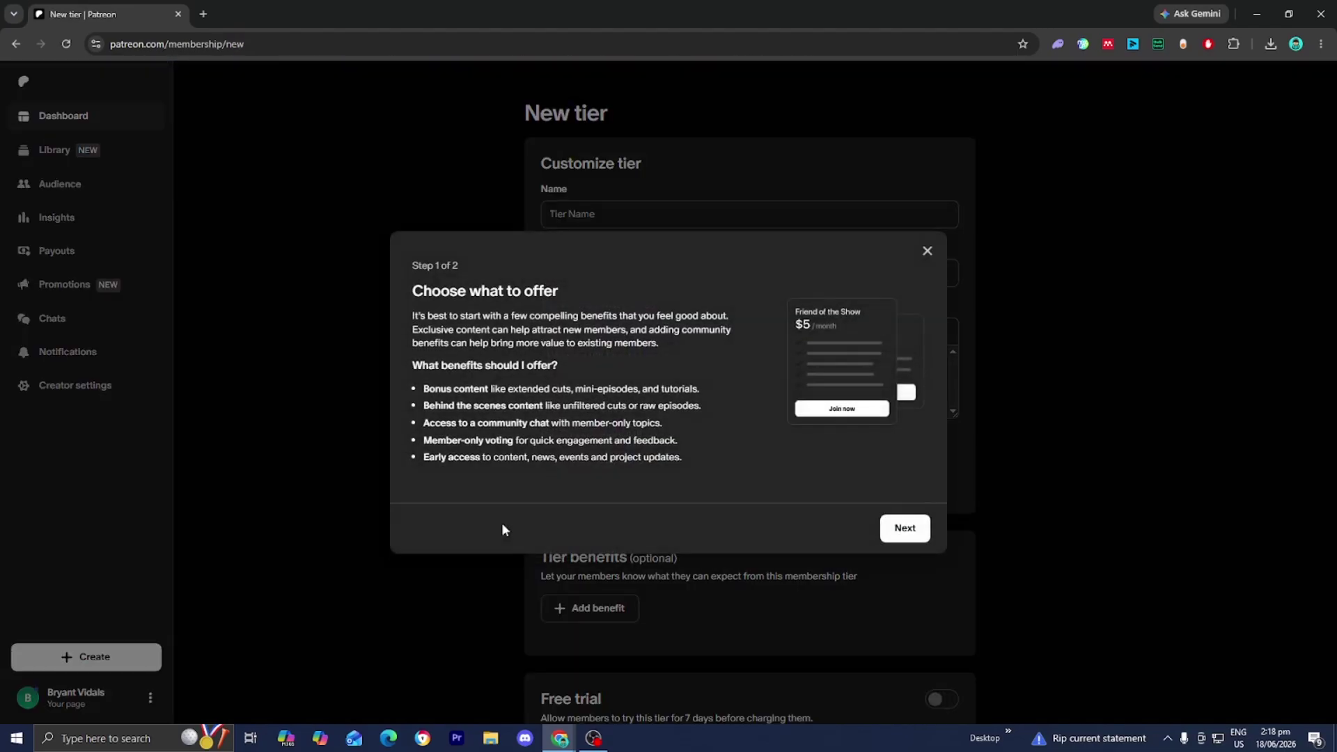
{"action": "left_click", "coordinate": [904, 528]}
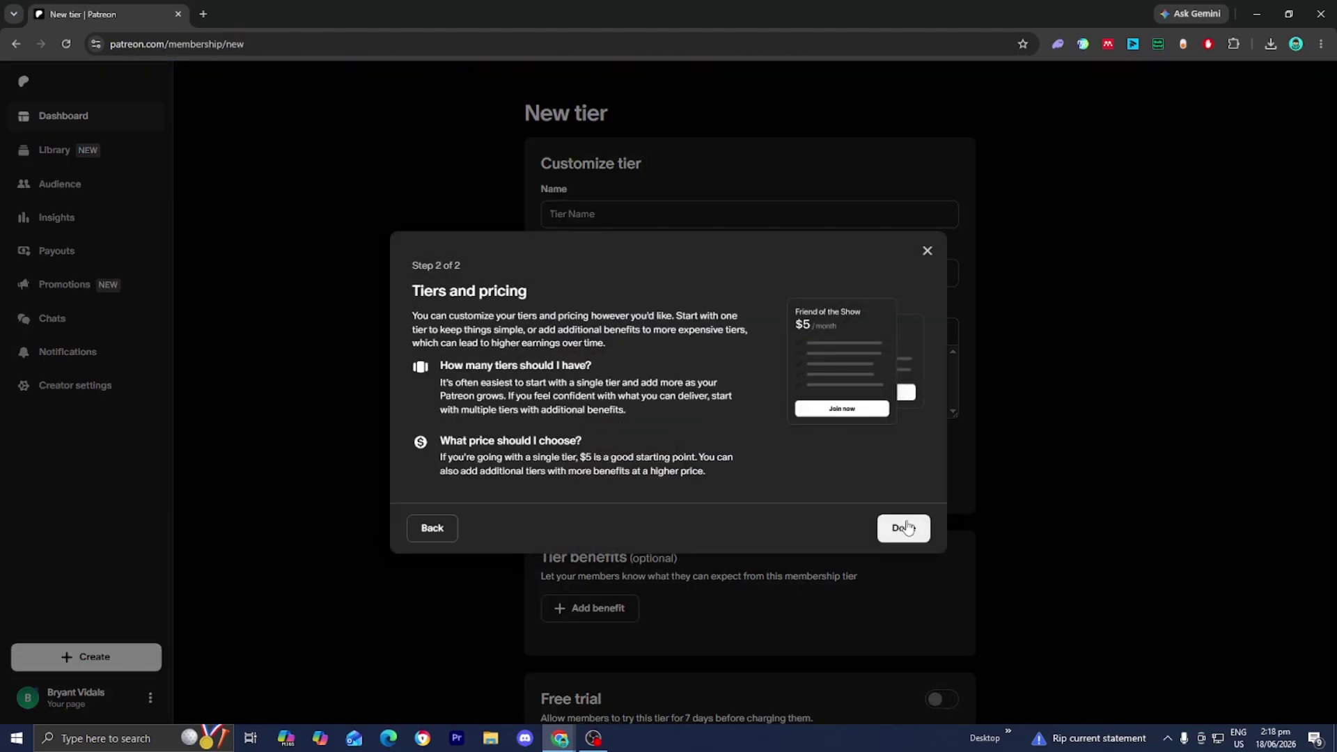
{"action": "left_click", "coordinate": [903, 528]}
Name the new tier "Teir Preium" and set its monthly price to $5.
{"action": "left_click", "coordinate": [633, 215]}
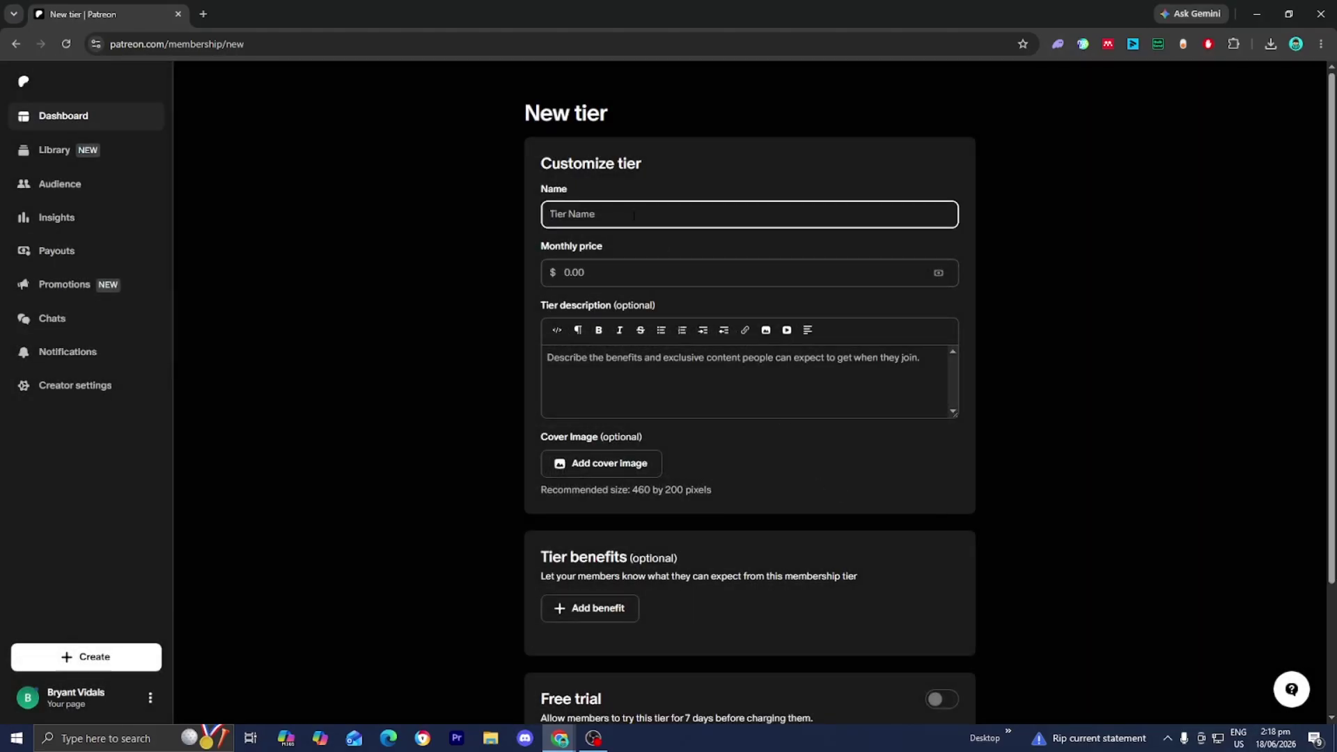
{"action": "type", "text": "Teir Preiu"}
{"action": "key", "text": "BackSpace"}
{"action": "key", "text": "BackSpace"}
{"action": "key", "text": "BackSpace"}
{"action": "type", "text": "reium"}
{"action": "left_click", "coordinate": [599, 273]}
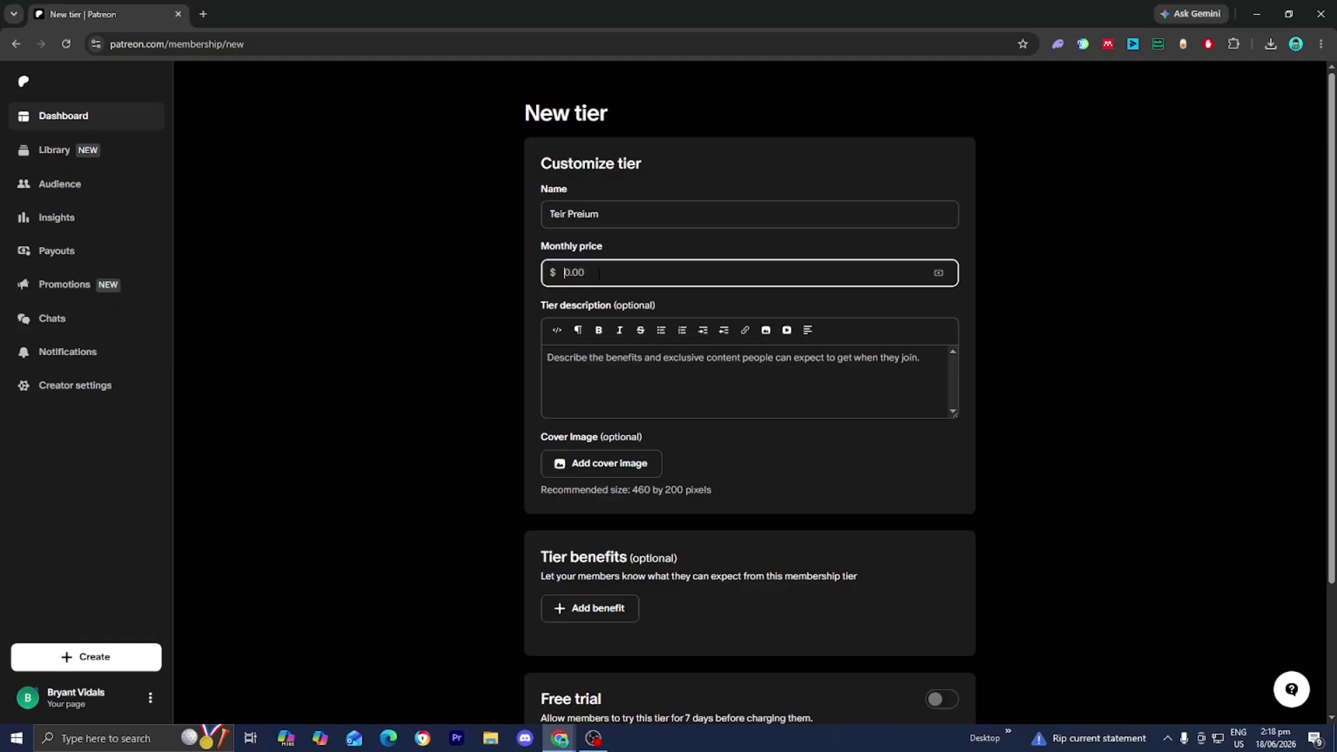
{"action": "type", "text": "5"}
Review the tier's description, cover image, benefits and free trial options, and expand its advanced settings.
{"action": "left_click", "coordinate": [615, 365]}
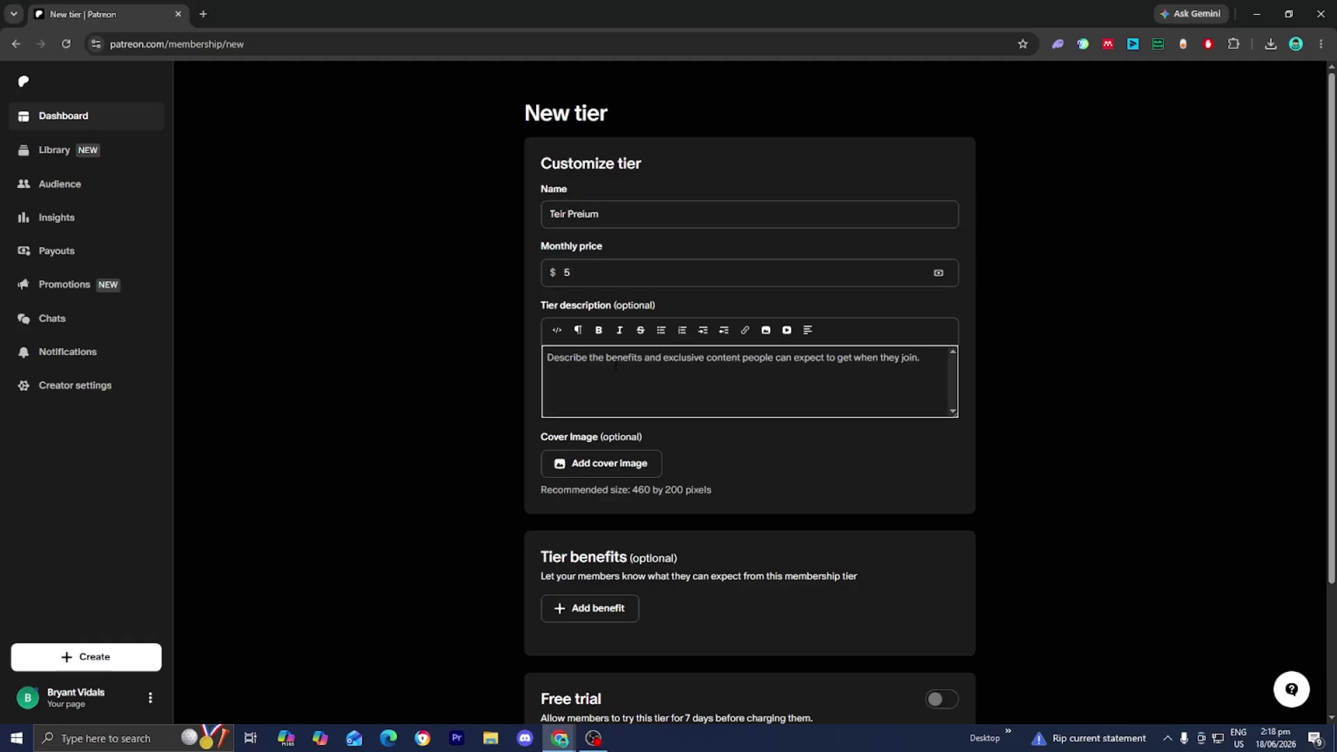
{"action": "scroll", "coordinate": [615, 365], "scroll_direction": "down", "scroll_amount": 1}
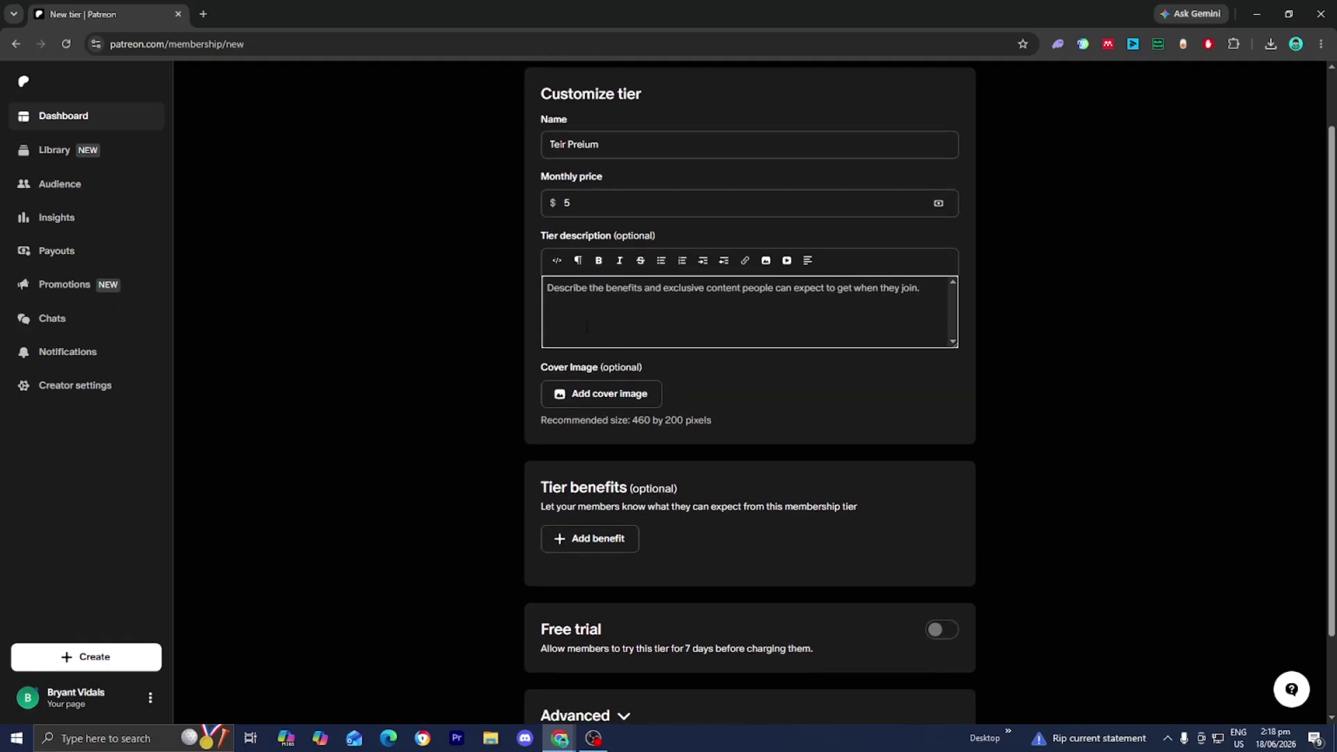
{"action": "scroll", "coordinate": [587, 327], "scroll_direction": "down", "scroll_amount": 1}
{"action": "scroll", "coordinate": [575, 349], "scroll_direction": "down", "scroll_amount": 1}
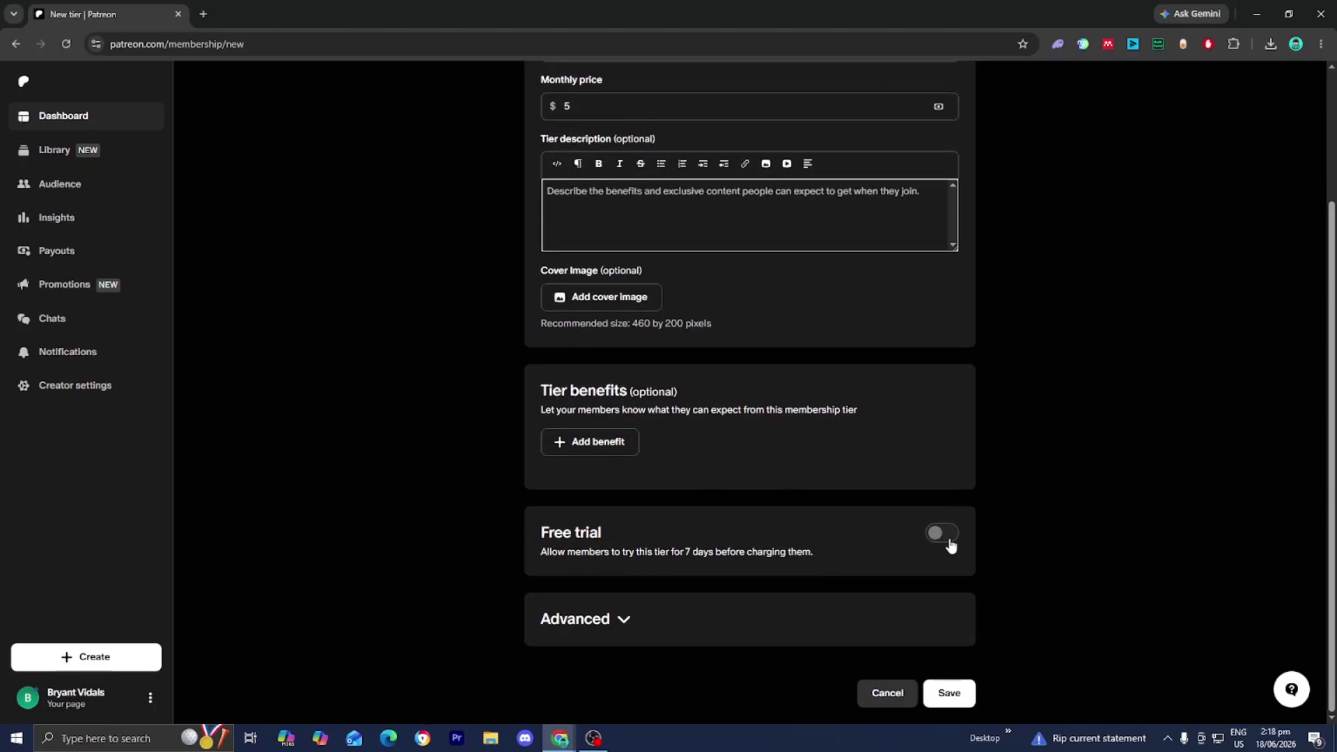
{"action": "left_click", "coordinate": [612, 618]}
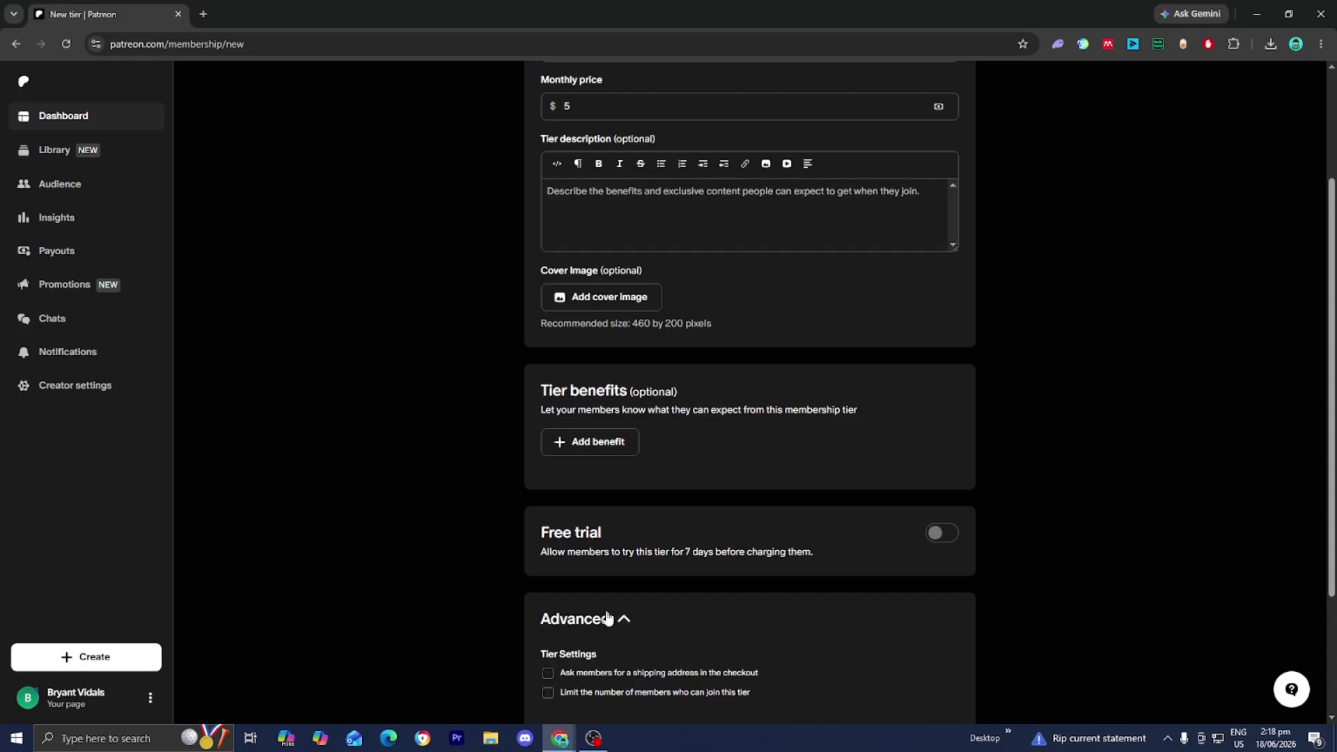
Save the new $5 membership tier with its remaining advanced settings left as they are.
{"action": "scroll", "coordinate": [563, 278], "scroll_direction": "down", "scroll_amount": 3}
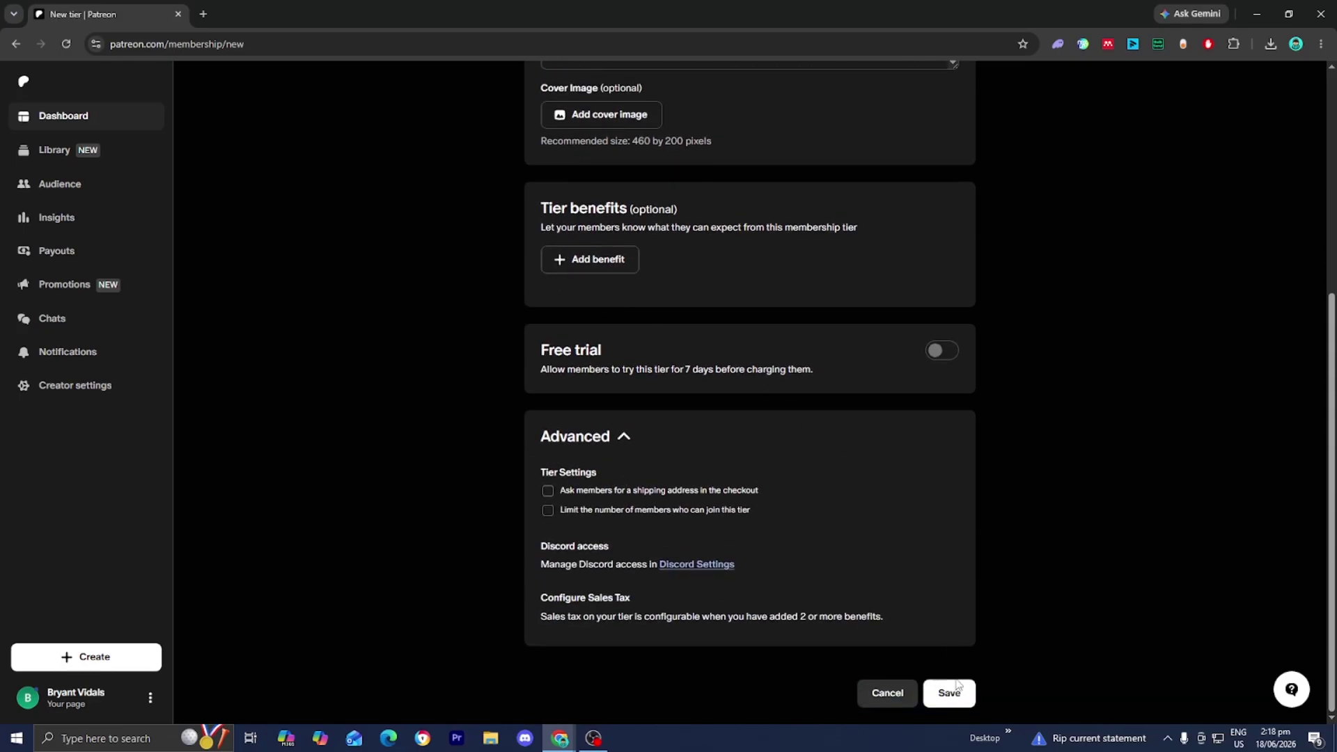
{"action": "left_click", "coordinate": [951, 689]}
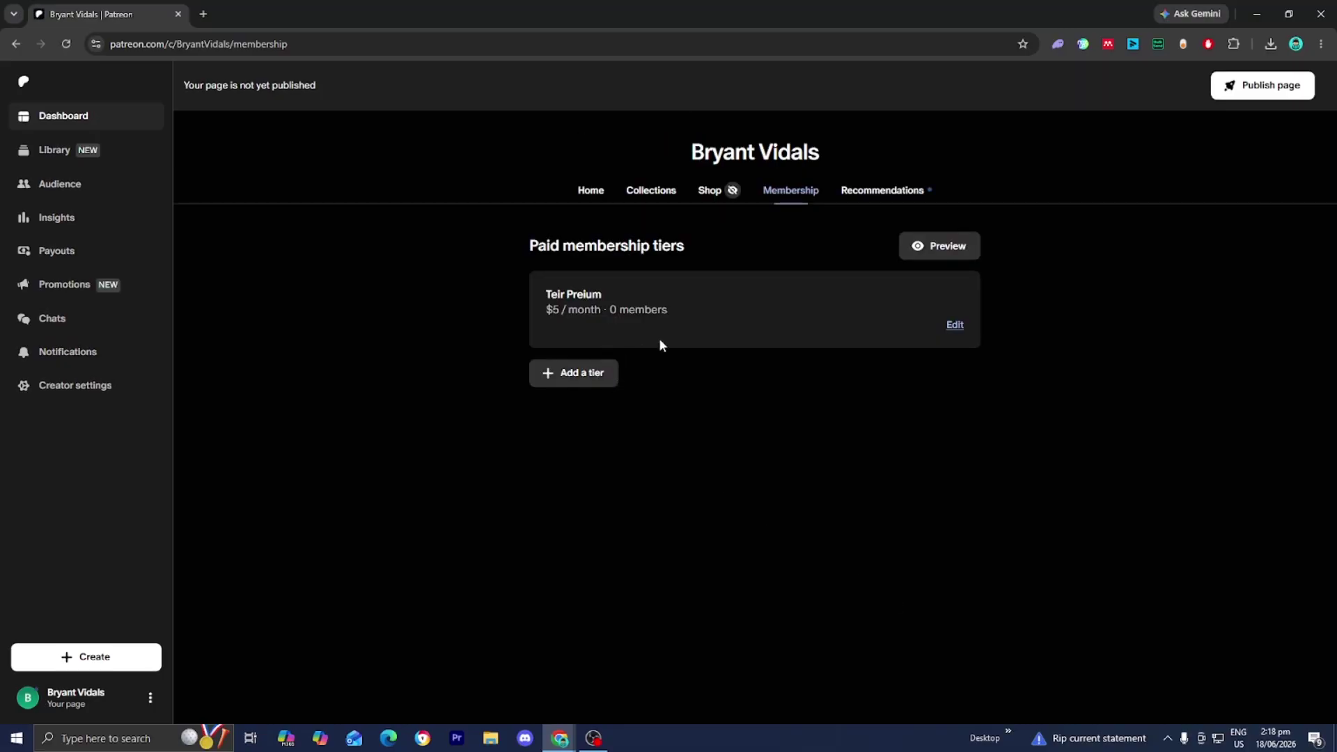
Open the creator page's home view and examine the setup checklist, the earning options and the recent posts.
{"action": "left_click", "coordinate": [590, 190]}
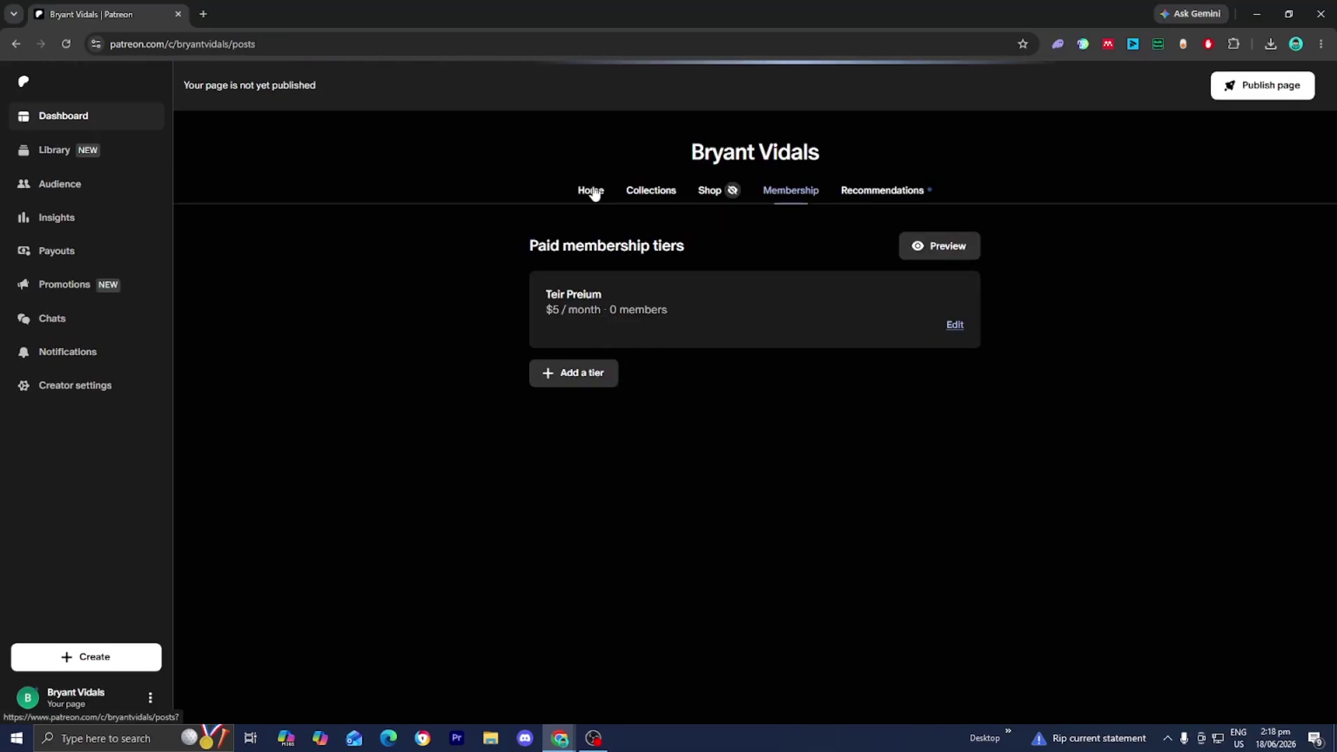
{"action": "scroll", "coordinate": [729, 305], "scroll_direction": "down", "scroll_amount": 7}
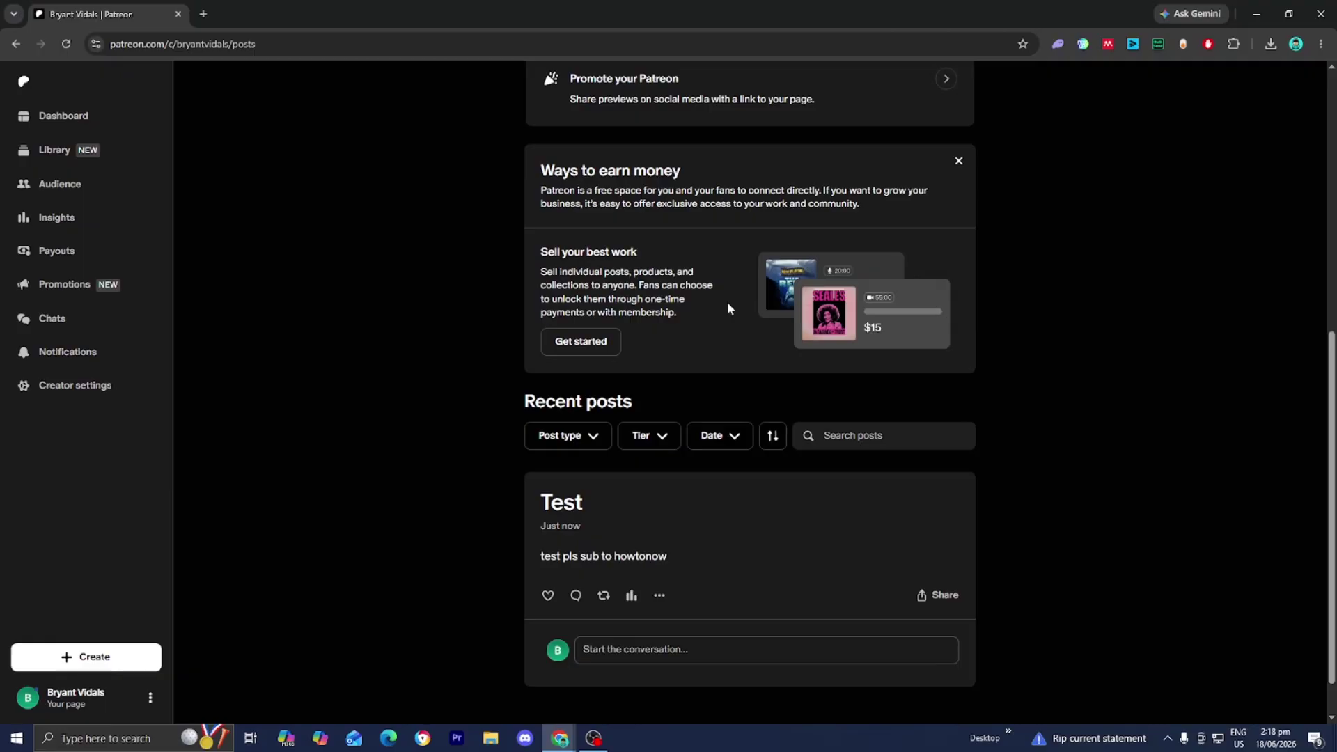
{"action": "scroll", "coordinate": [729, 308], "scroll_direction": "up", "scroll_amount": 2}
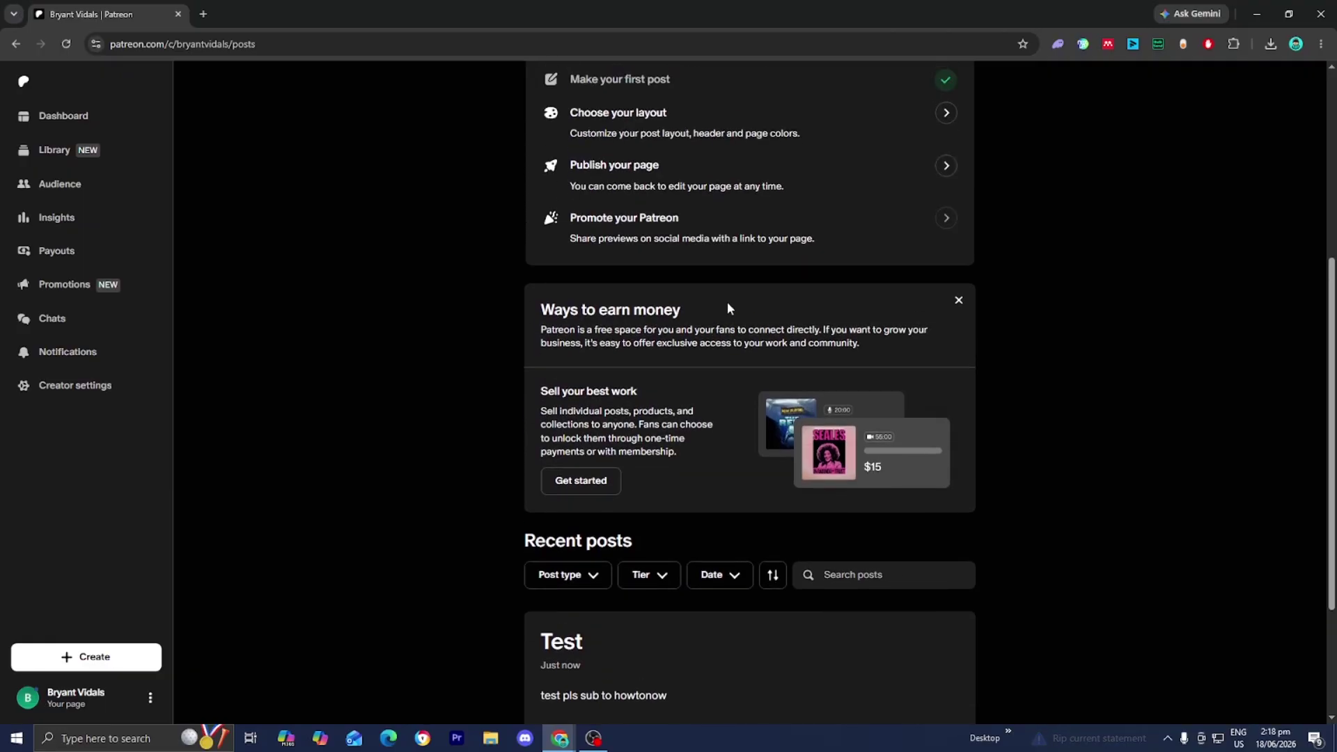
{"action": "scroll", "coordinate": [726, 305], "scroll_direction": "up", "scroll_amount": 5}
{"action": "scroll", "coordinate": [727, 306], "scroll_direction": "down", "scroll_amount": 5}
{"action": "scroll", "coordinate": [722, 298], "scroll_direction": "down", "scroll_amount": 2}
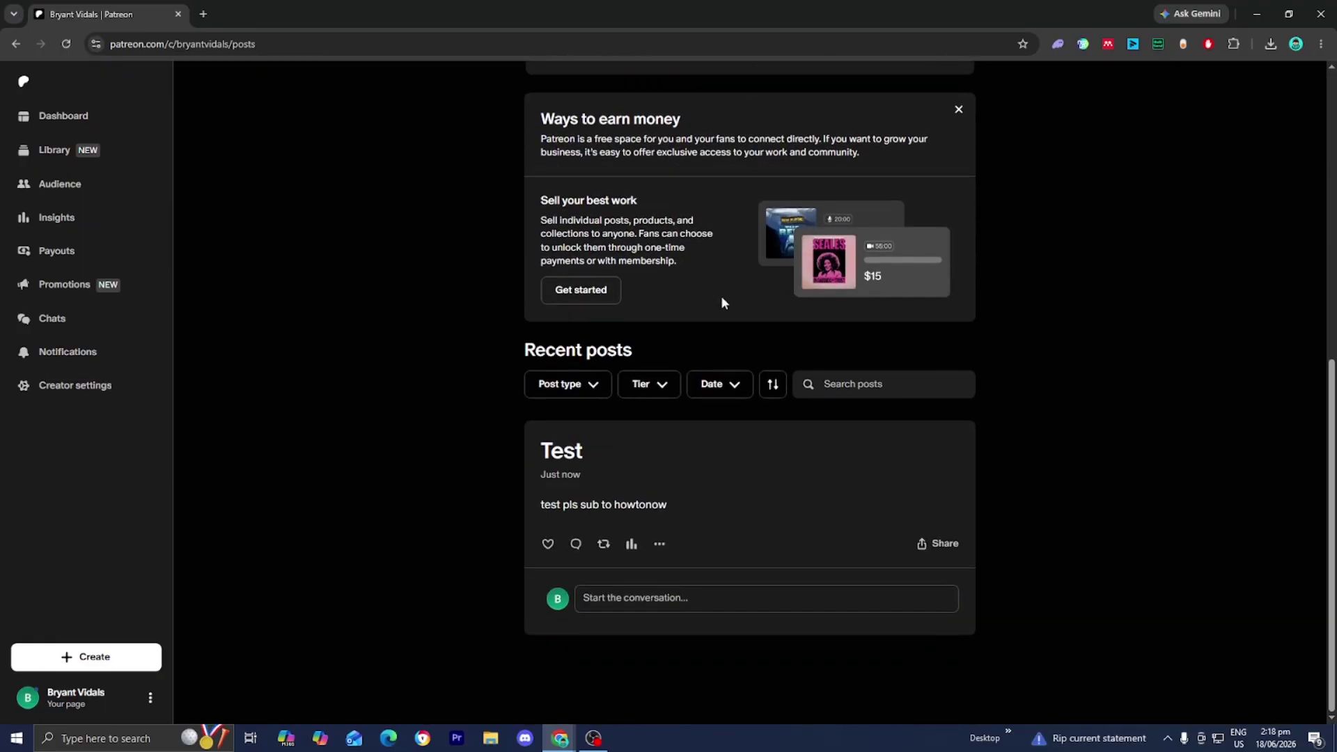
{"action": "scroll", "coordinate": [722, 299], "scroll_direction": "up", "scroll_amount": 1}
{"action": "scroll", "coordinate": [720, 295], "scroll_direction": "up", "scroll_amount": 2}
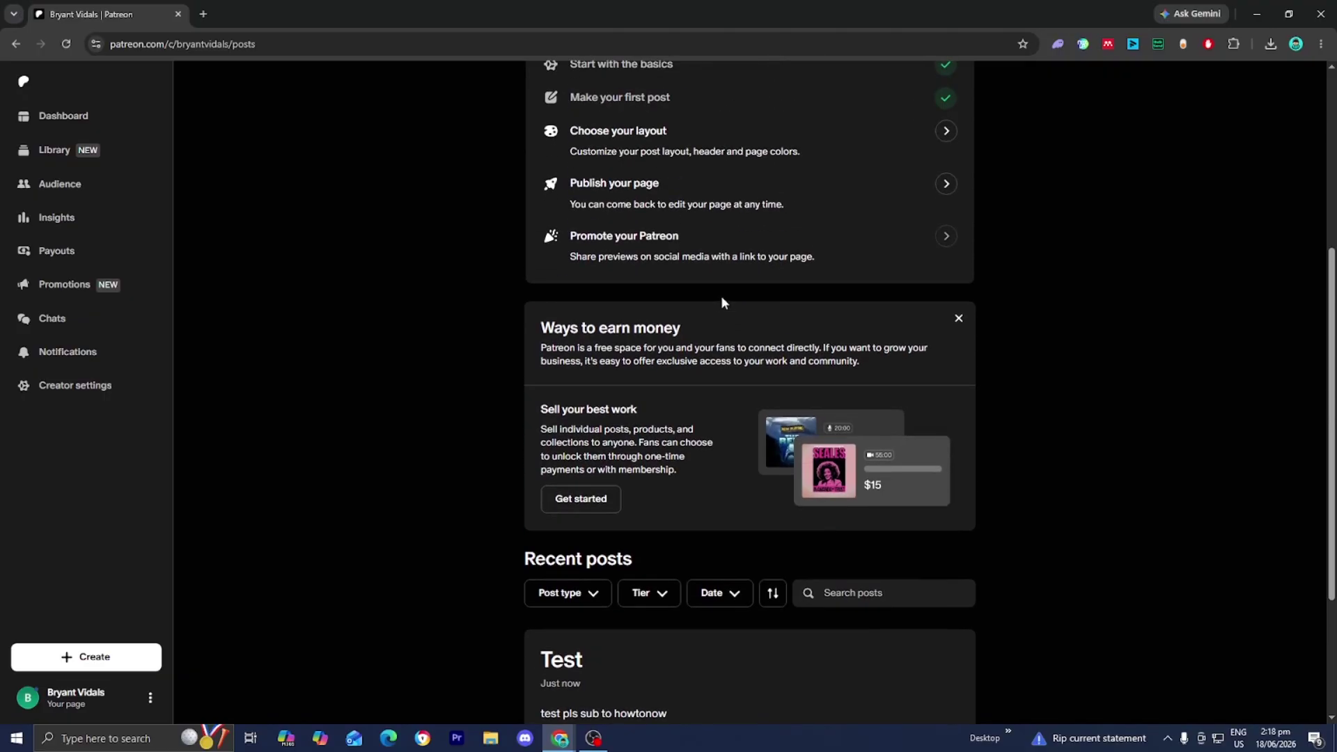